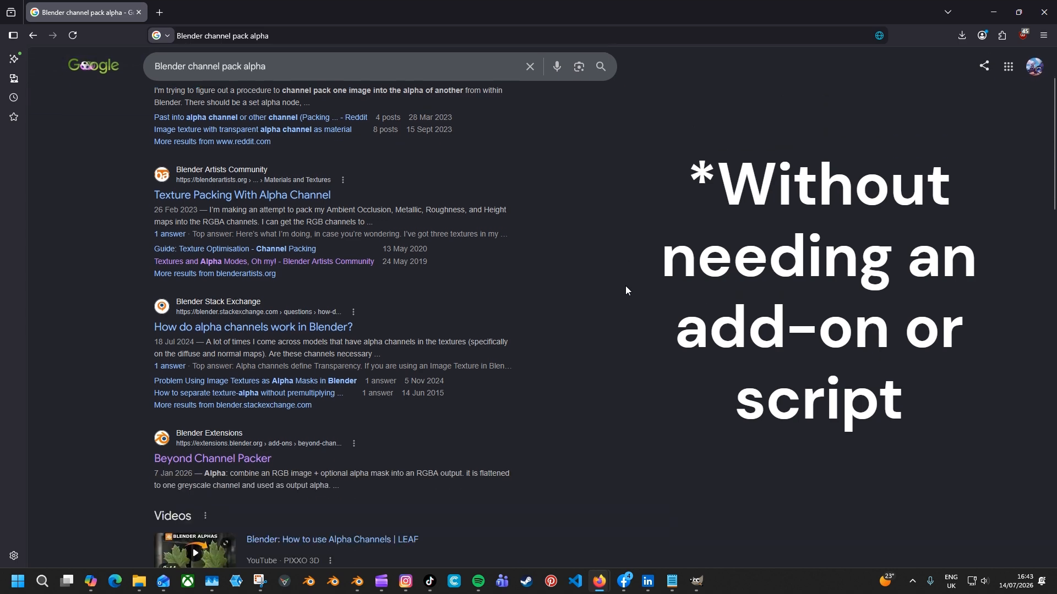
pyautogui.scroll(-6, 625, 286)
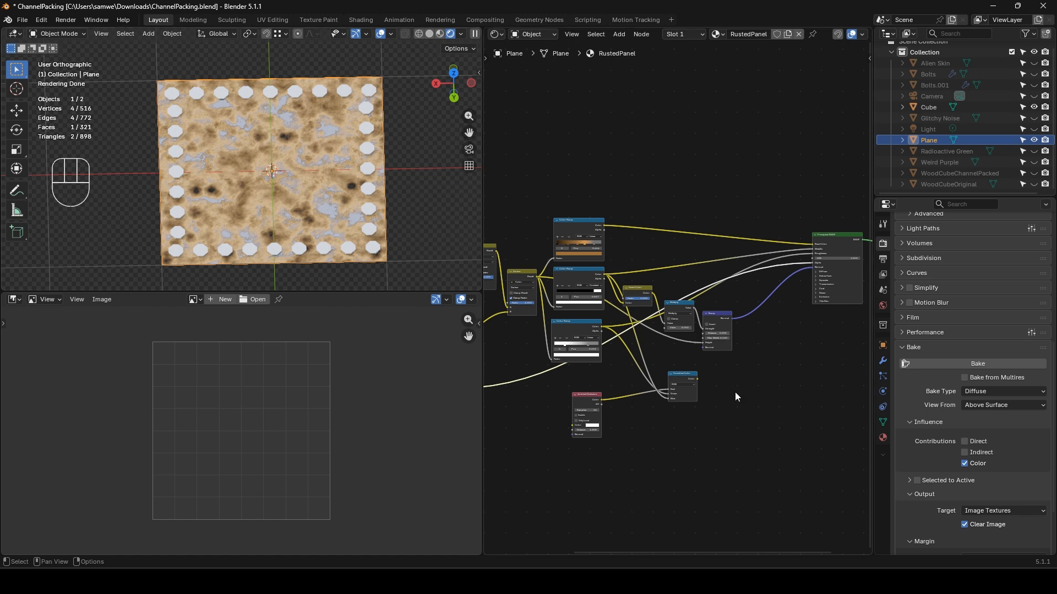
# Add an Image Texture node beside the Combine Color node in the RustedPanel material
pyautogui.click(735, 392)
pyautogui.moveTo(719, 389); pyautogui.dragTo(636, 375, button='middle')
pyautogui.scroll(4, 636, 375)
pyautogui.hotkey('shift', 'a')
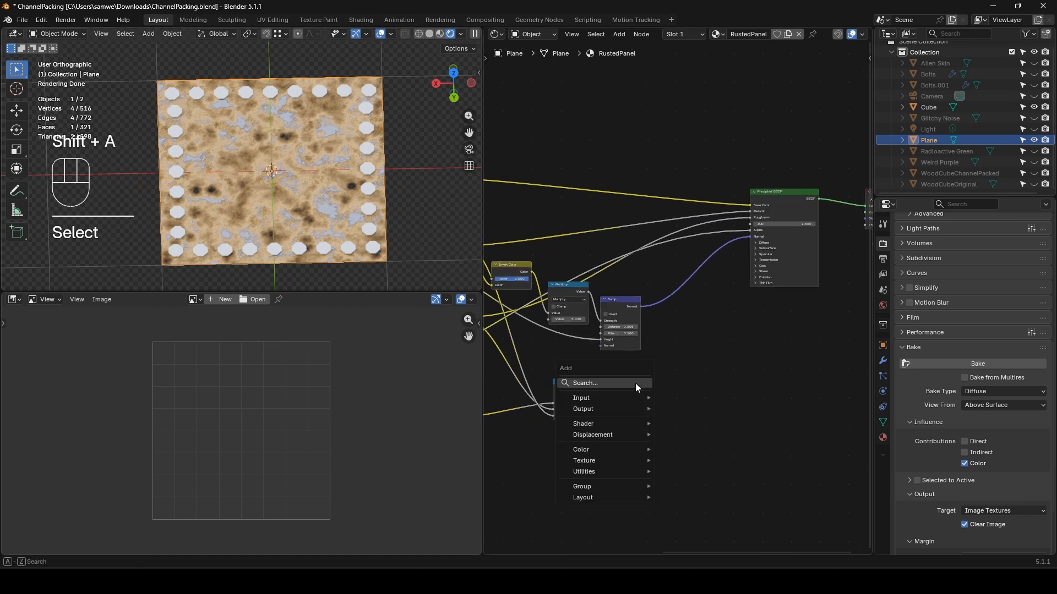
pyautogui.write('image tex')
pyautogui.press('Return')
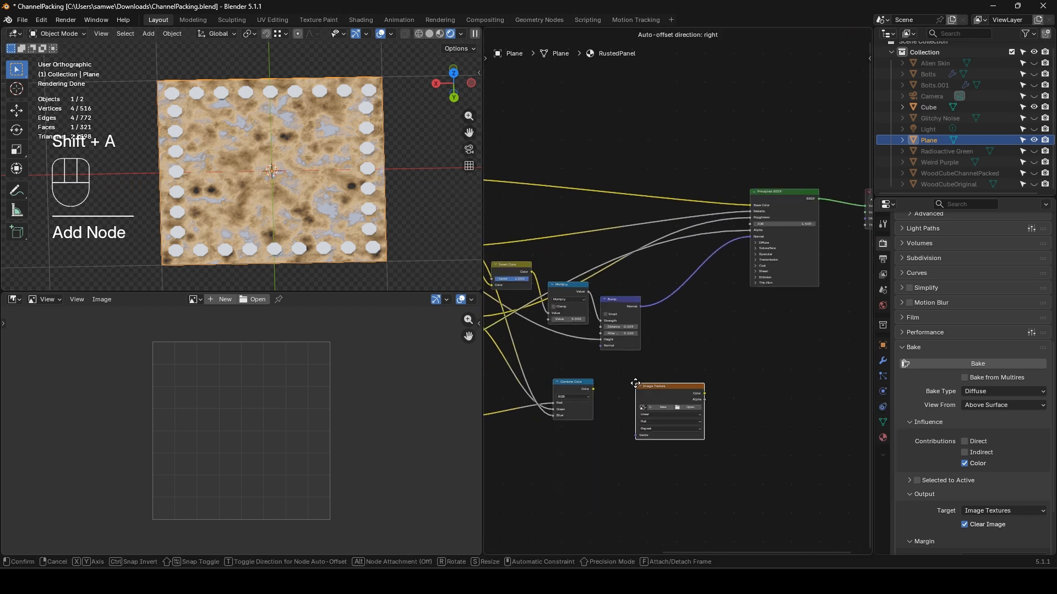
pyautogui.click(635, 384)
# Create a new 2048 x 2048 px image named ChannelPacking in the Image Texture node
pyautogui.click(661, 407)
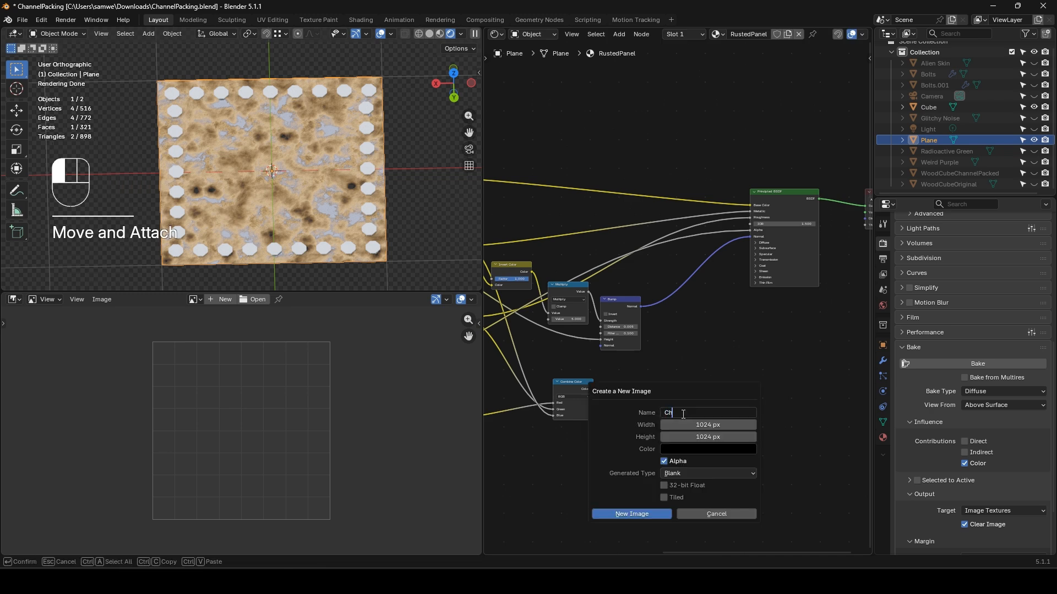
pyautogui.write('ChannelPacking')
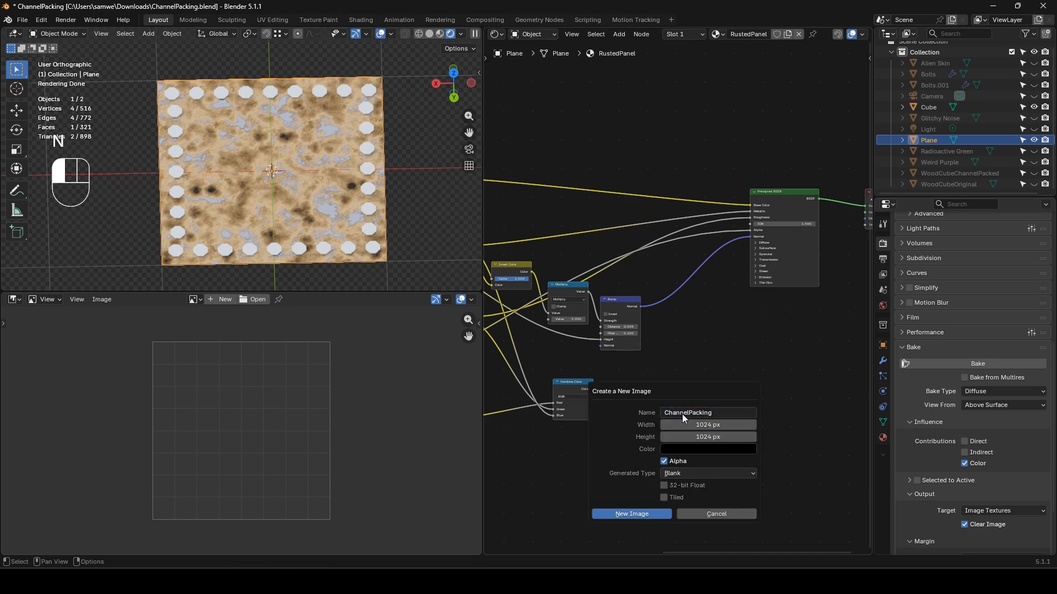
pyautogui.click(692, 423)
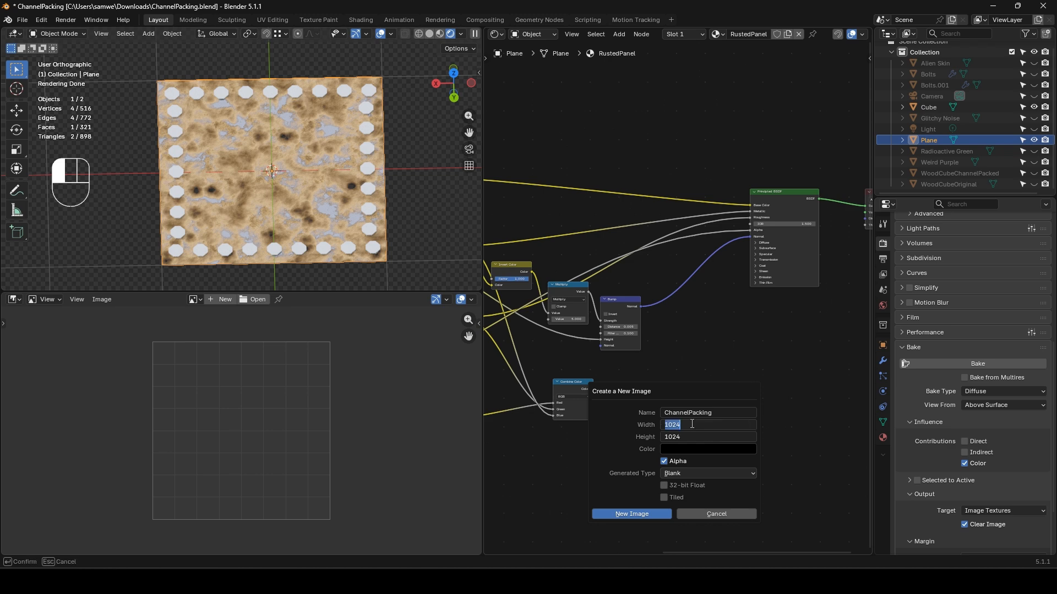
pyautogui.write('2048')
pyautogui.press('Return')
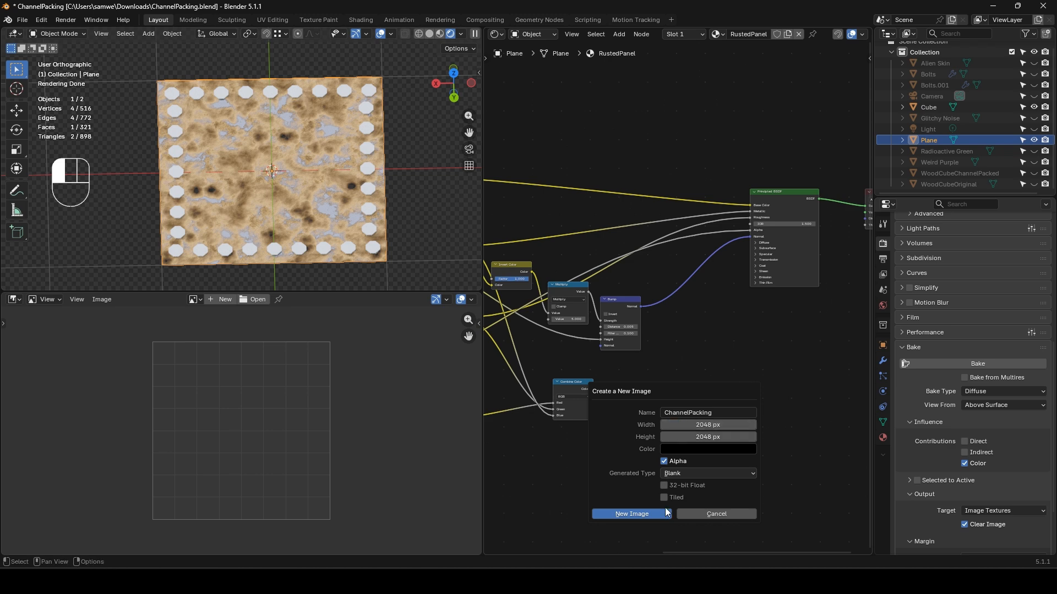
pyautogui.click(625, 514)
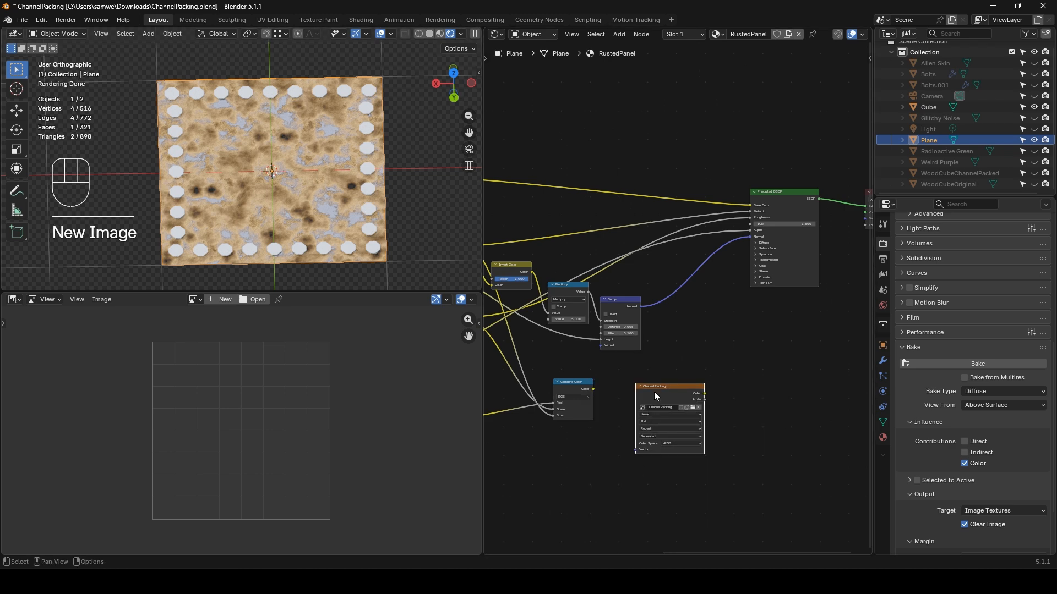
# Cut the links into the Principled BSDF's Metallic and Alpha inputs, and bake the Diffuse color into the ChannelPacking image
pyautogui.scroll(2, 654, 391)
pyautogui.moveTo(659, 352); pyautogui.dragTo(693, 340, button='middle')
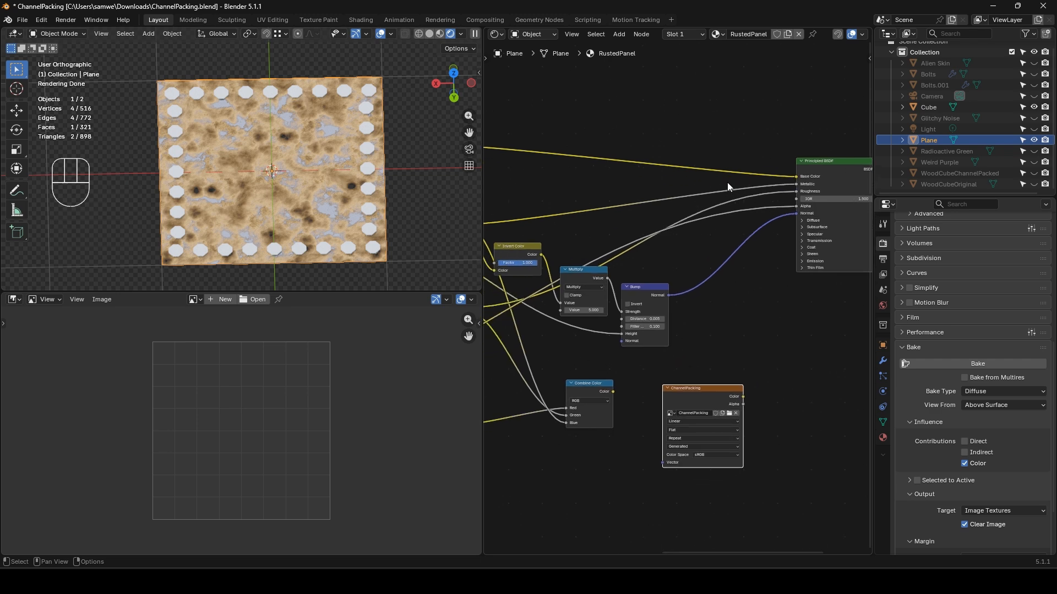
pyautogui.moveTo(728, 183)
pyautogui.keyDown('ctrl'); pyautogui.mouseDown(button='right')
pyautogui.moveTo(721, 197)
pyautogui.moveTo(766, 216)
pyautogui.mouseUp(button='right'); pyautogui.keyUp('ctrl')
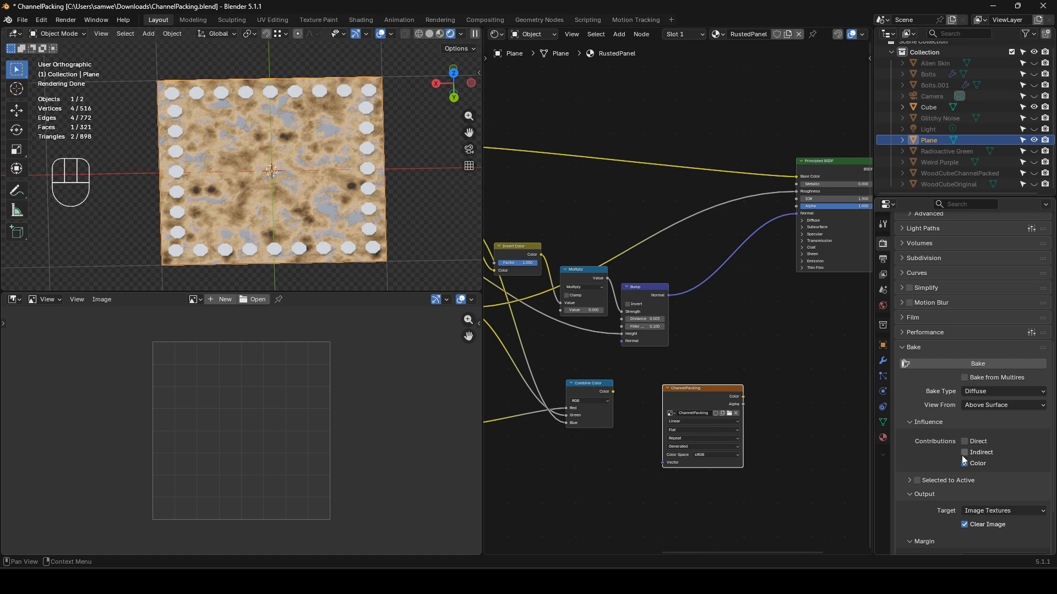
pyautogui.click(686, 390)
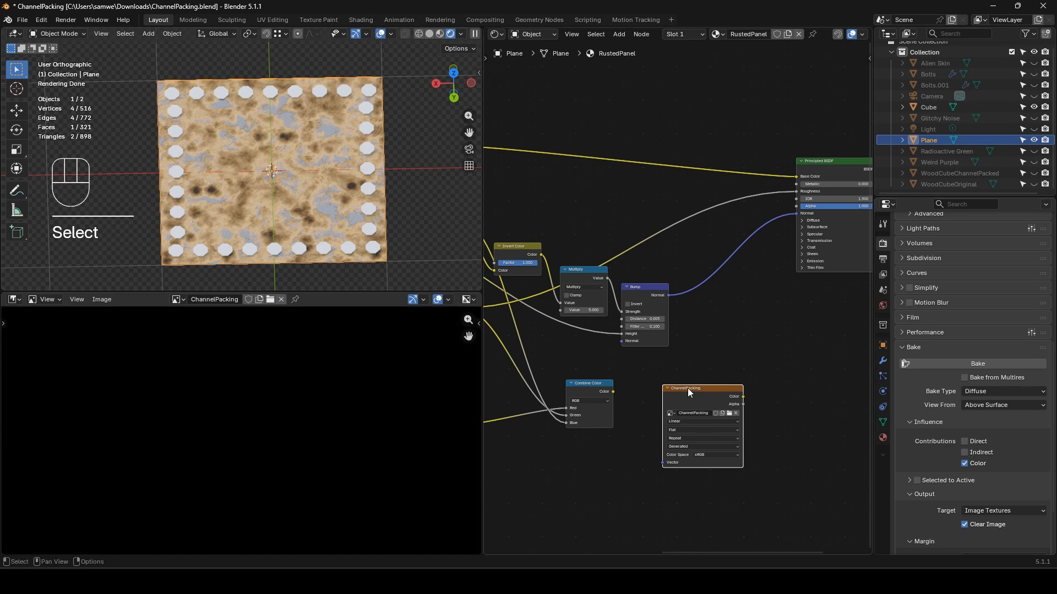
pyautogui.click(970, 366)
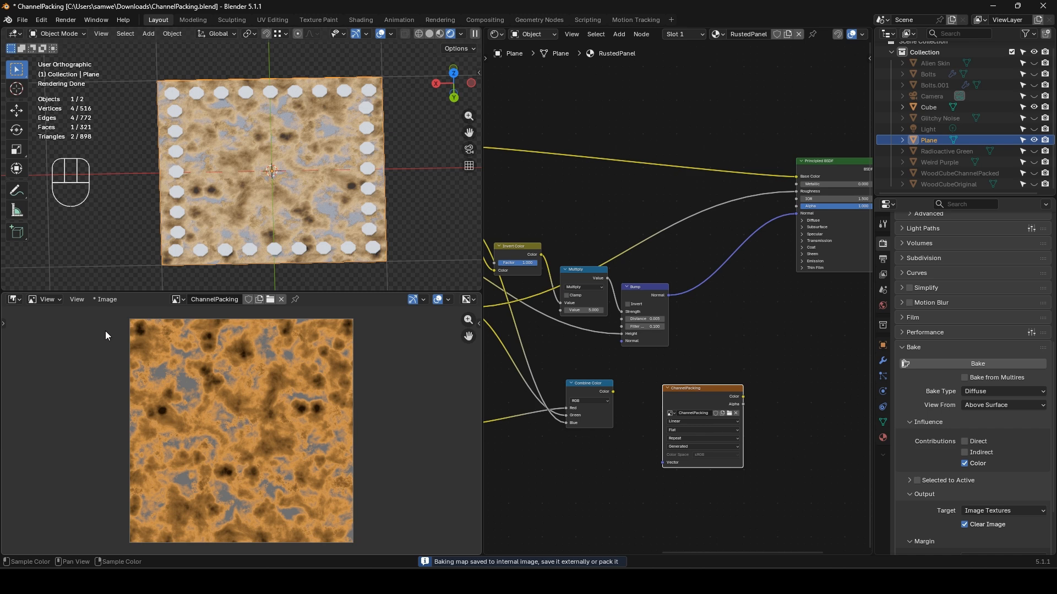
# Save the baked base color image as ChannelPacking_BC.png in the Downloads folder
pyautogui.click(104, 299)
pyautogui.click(128, 418)
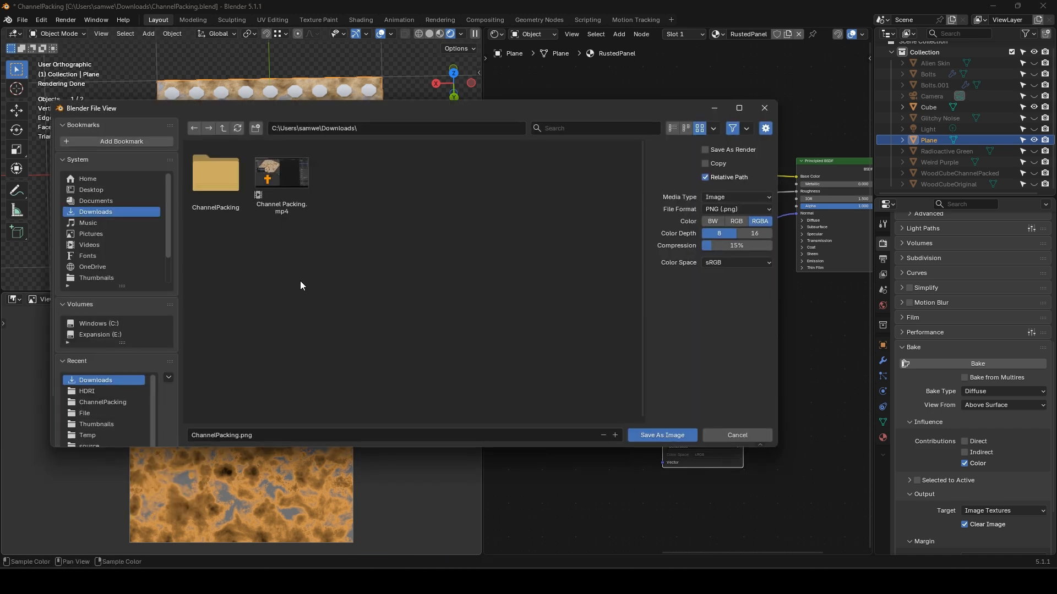
pyautogui.click(238, 435)
pyautogui.write('_2K')
pyautogui.press('Return')
pyautogui.press('Return')
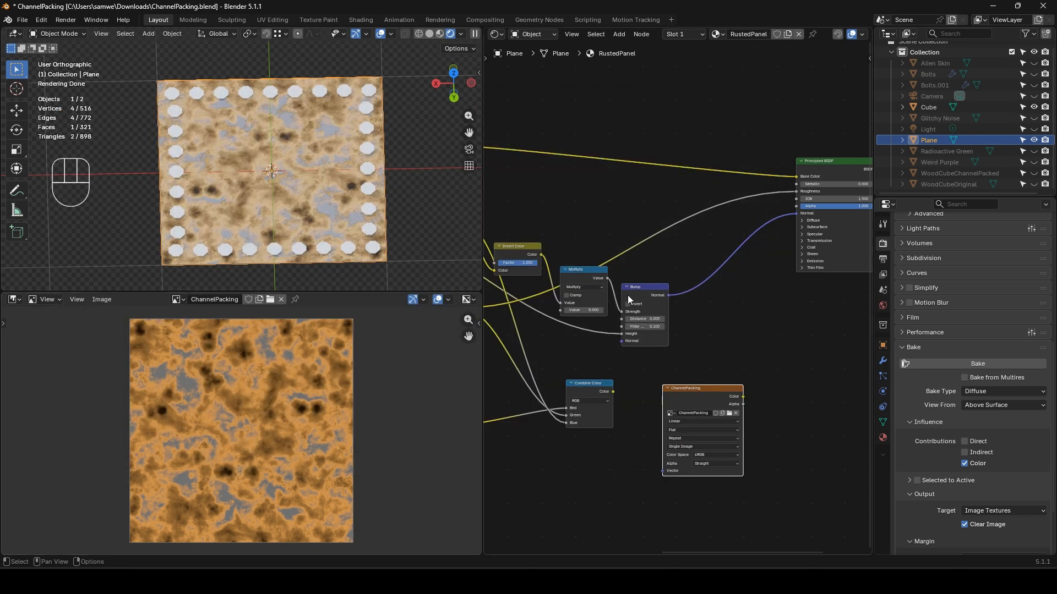
# Bake a Normal map into the ChannelPacking image with its color space set to Non-Color
pyautogui.click(990, 391)
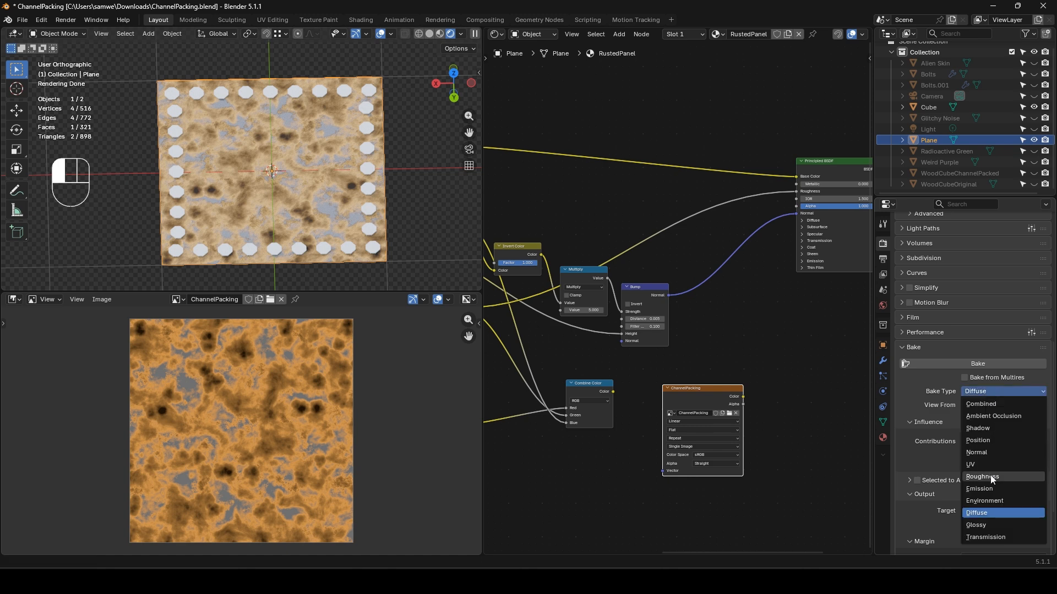
pyautogui.click(985, 451)
pyautogui.click(715, 455)
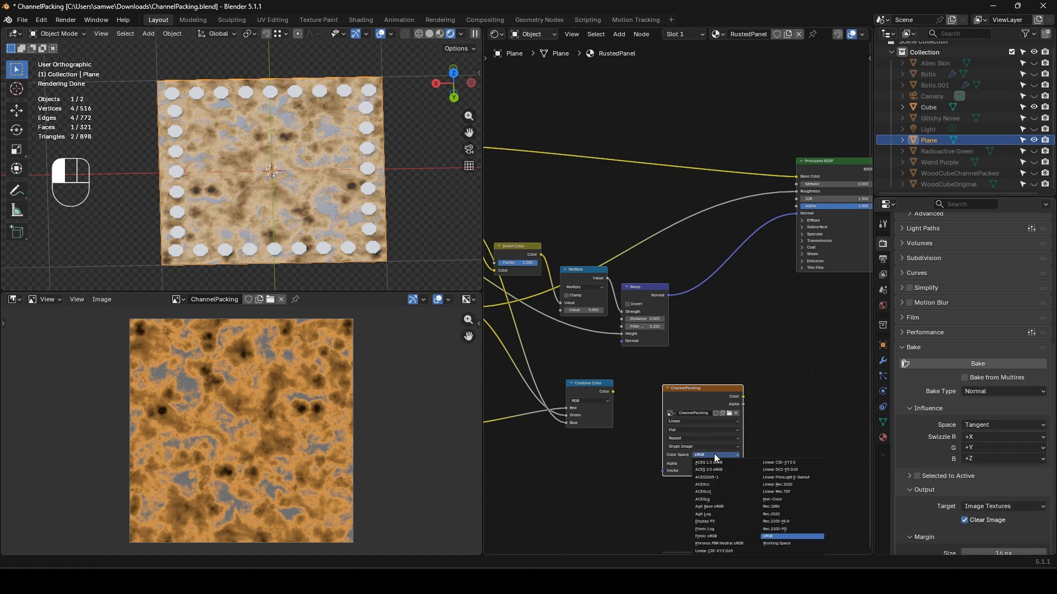
pyautogui.click(774, 499)
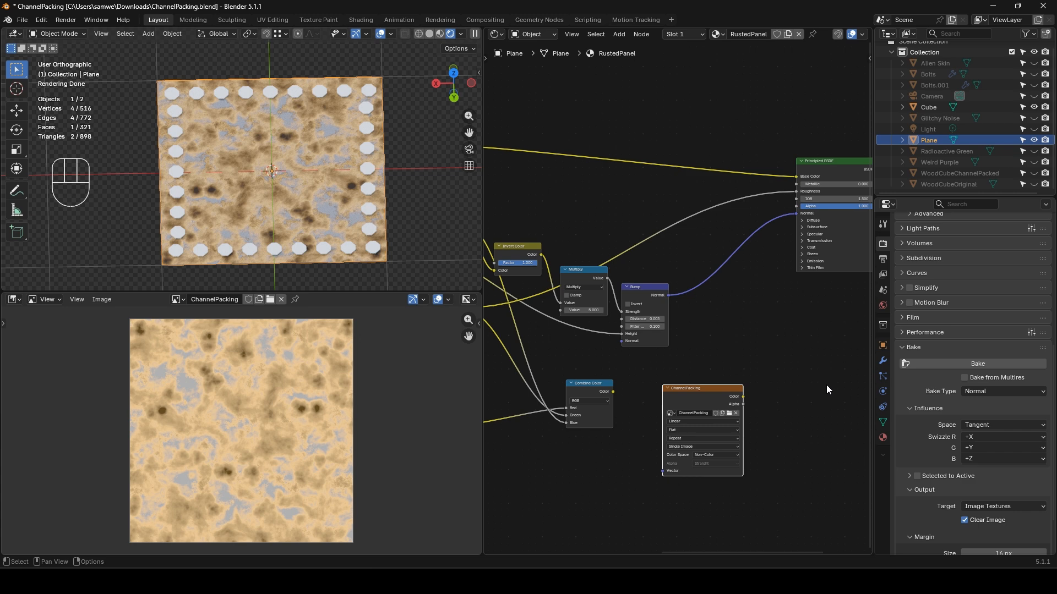
pyautogui.click(966, 366)
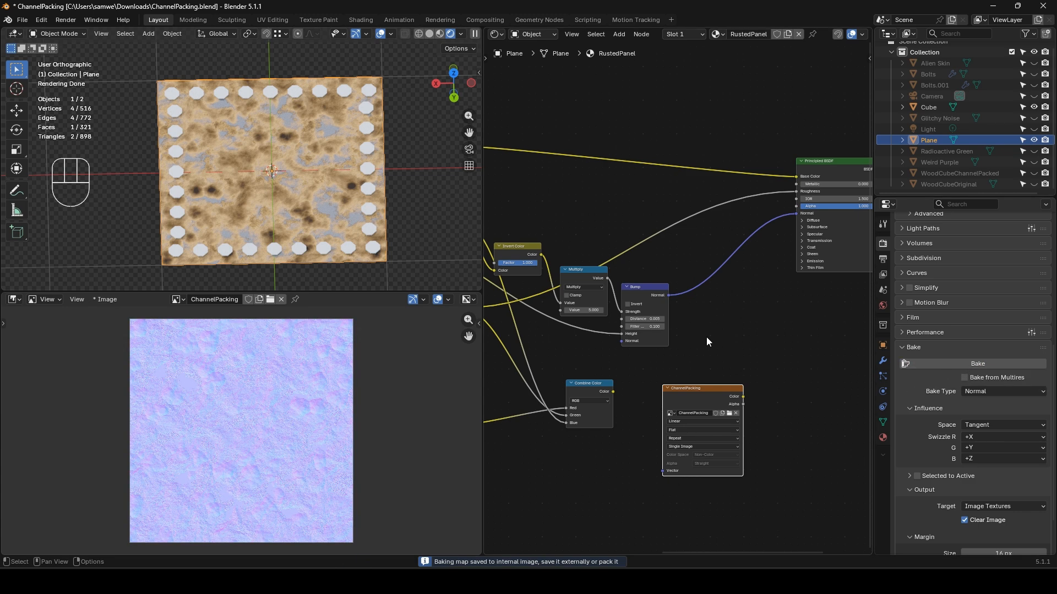
# Save the baked normal map as ChannelPacking_N.png in the Downloads folder
pyautogui.hotkey('shift', 'alt', 's')
pyautogui.click(652, 435)
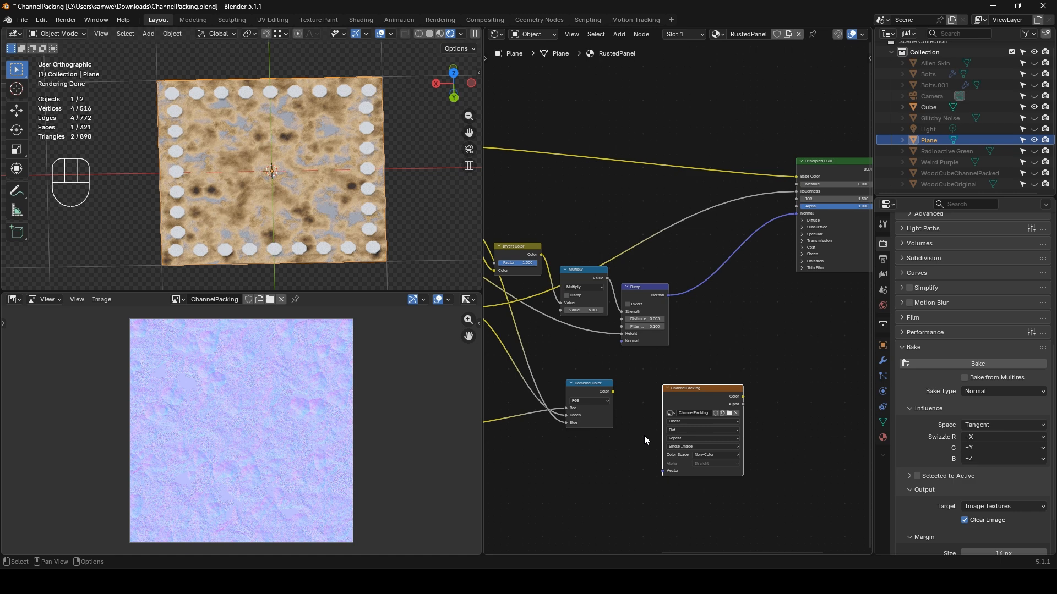
pyautogui.click(628, 455)
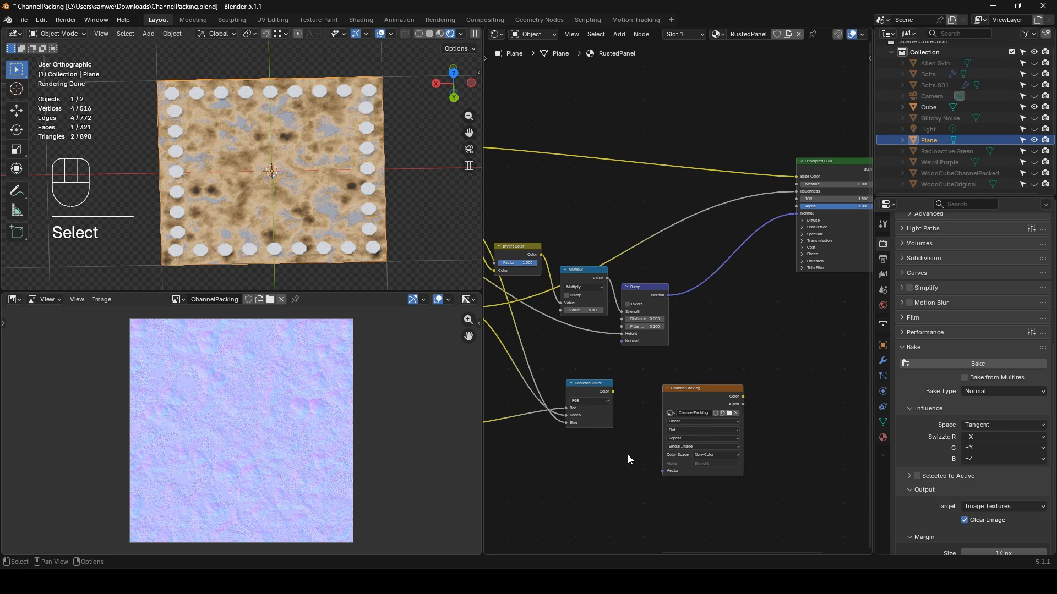
# Examine how the Ambient Occlusion and Color Ramp nodes feed the Red, Green and Blue inputs of Combine Color
pyautogui.moveTo(565, 475); pyautogui.dragTo(696, 430, button='middle')
pyautogui.scroll(3, 691, 399)
pyautogui.moveTo(707, 376)
pyautogui.mouseDown(button='middle')
pyautogui.moveTo(659, 412)
pyautogui.moveTo(697, 381)
pyautogui.mouseUp(button='middle')
pyautogui.scroll(-2, 666, 392)
pyautogui.click(563, 394)
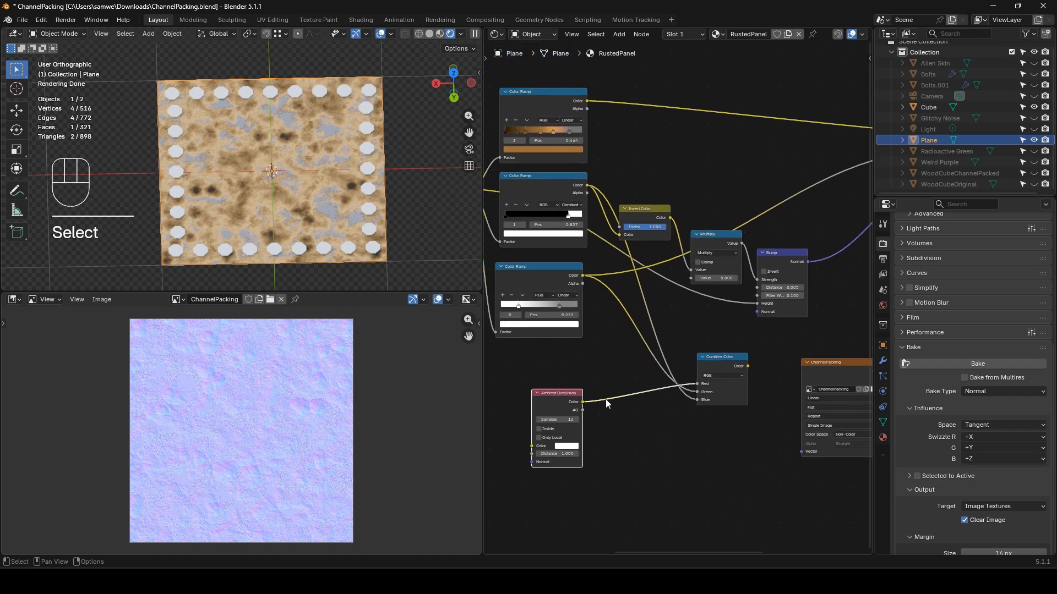
pyautogui.moveTo(705, 386); pyautogui.dragTo(687, 436, button='middle')
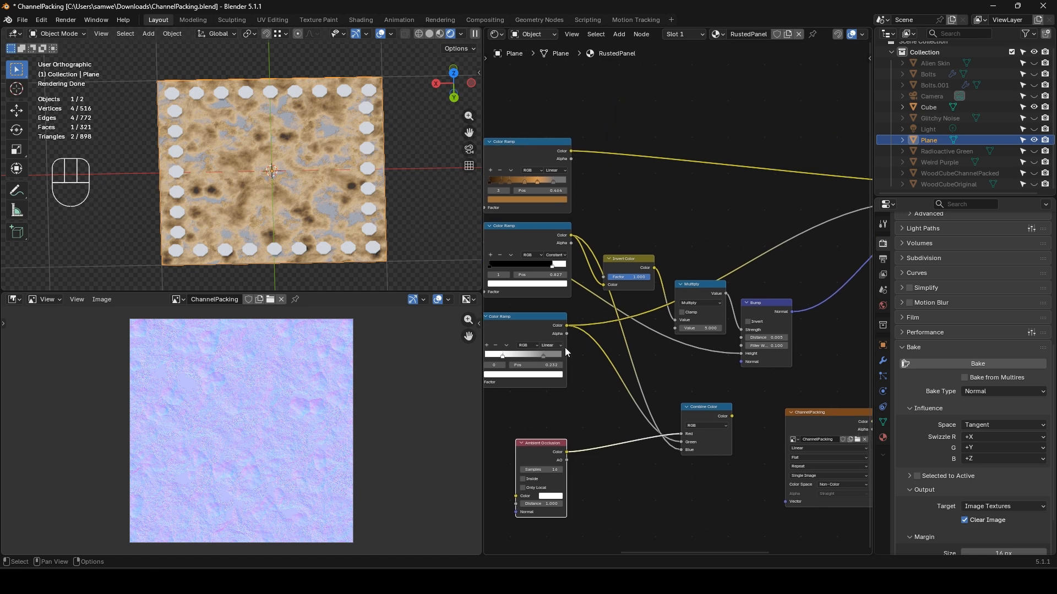
pyautogui.moveTo(564, 347); pyautogui.dragTo(604, 345, button='middle')
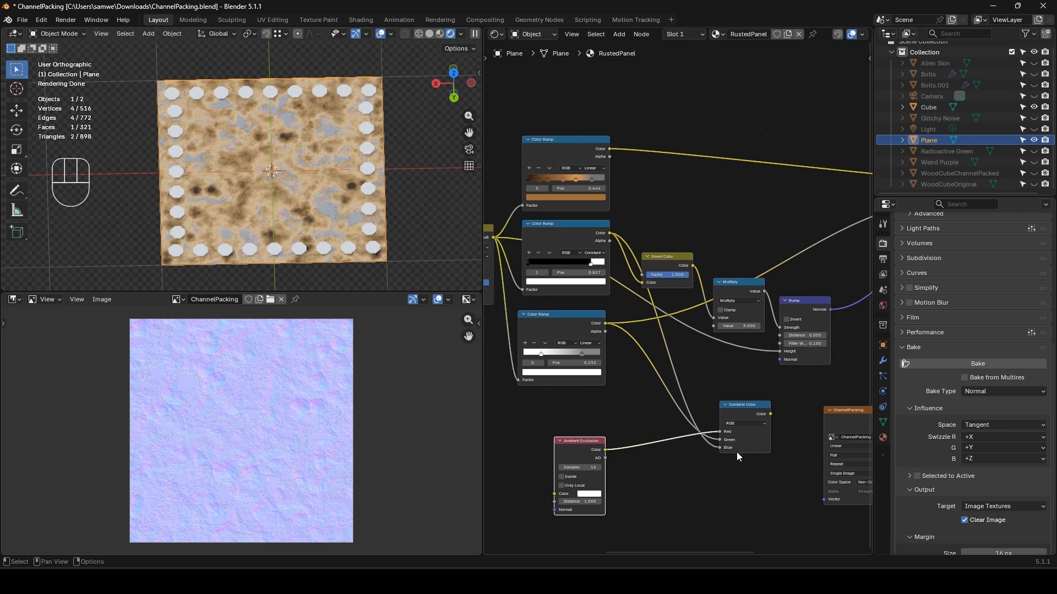
pyautogui.scroll(-1, 809, 447)
pyautogui.moveTo(804, 456); pyautogui.dragTo(653, 468, button='middle')
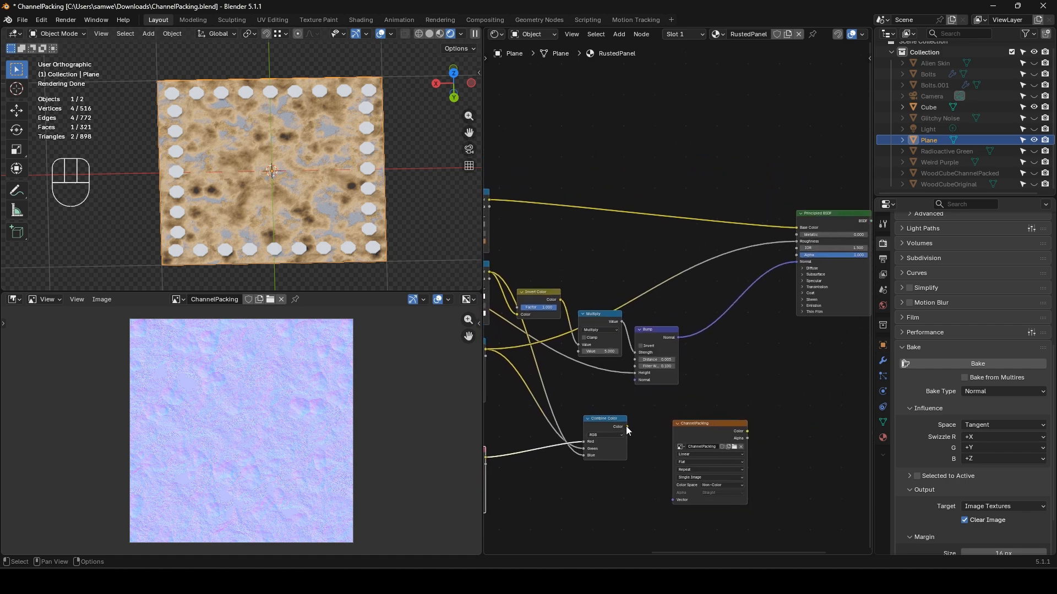
# Link the Combine Color output to the Principled BSDF's Base Color and set the bake type to Diffuse
pyautogui.moveTo(627, 426); pyautogui.dragTo(796, 228)
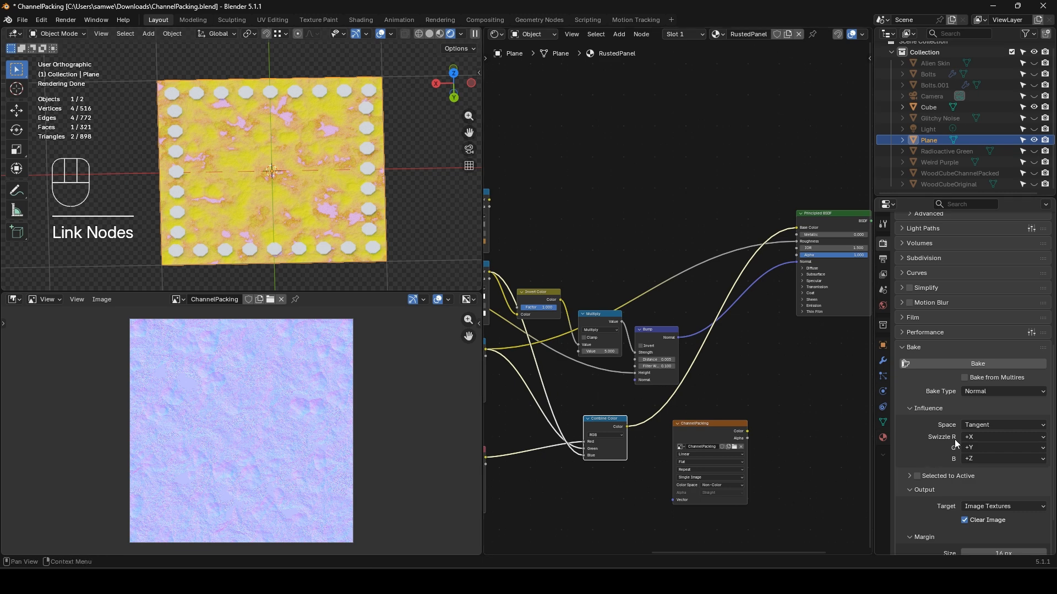
pyautogui.click(985, 391)
pyautogui.click(991, 513)
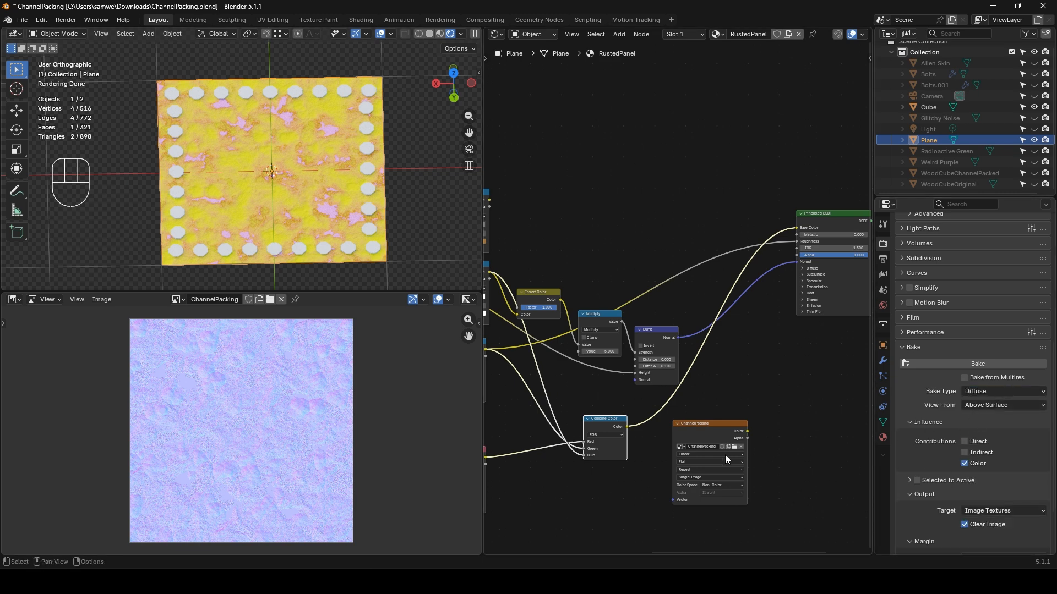
# Set the ChannelPacking texture's color space to sRGB and bake the combined channels into it
pyautogui.click(709, 435)
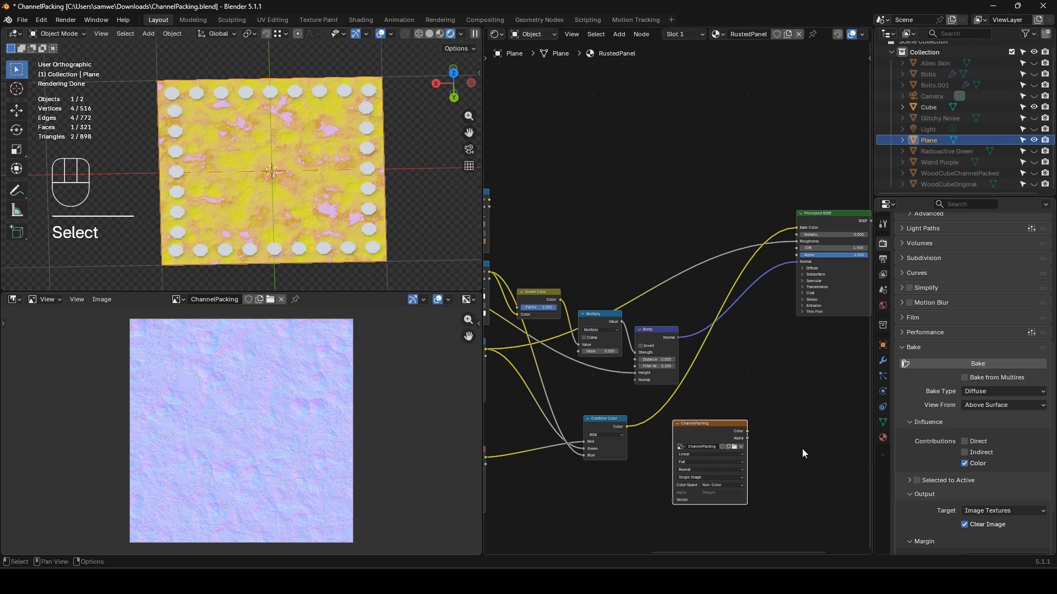
pyautogui.scroll(1, 722, 496)
pyautogui.click(719, 501)
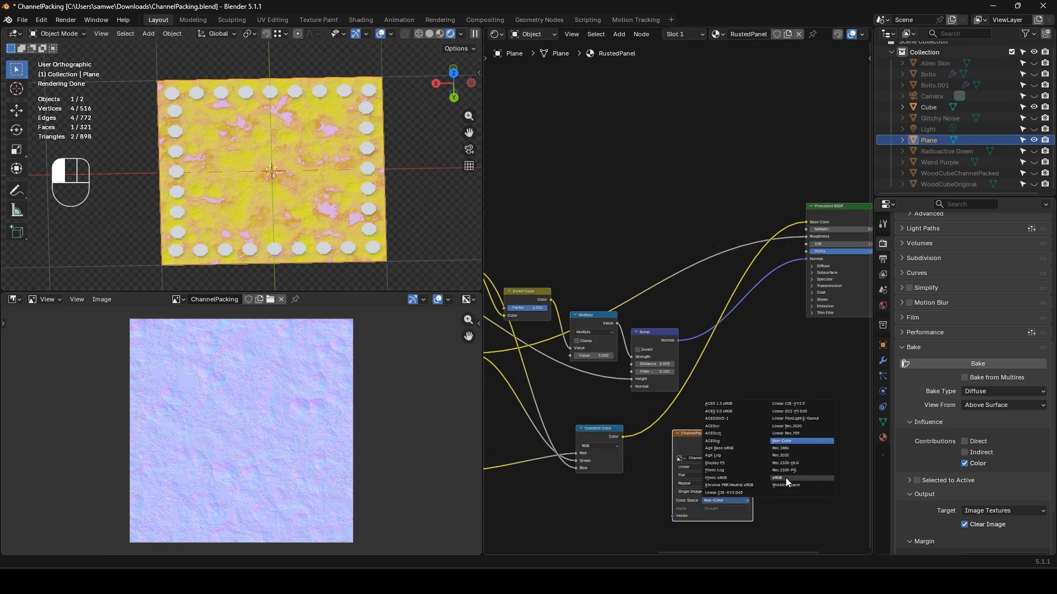
pyautogui.click(777, 478)
pyautogui.click(962, 363)
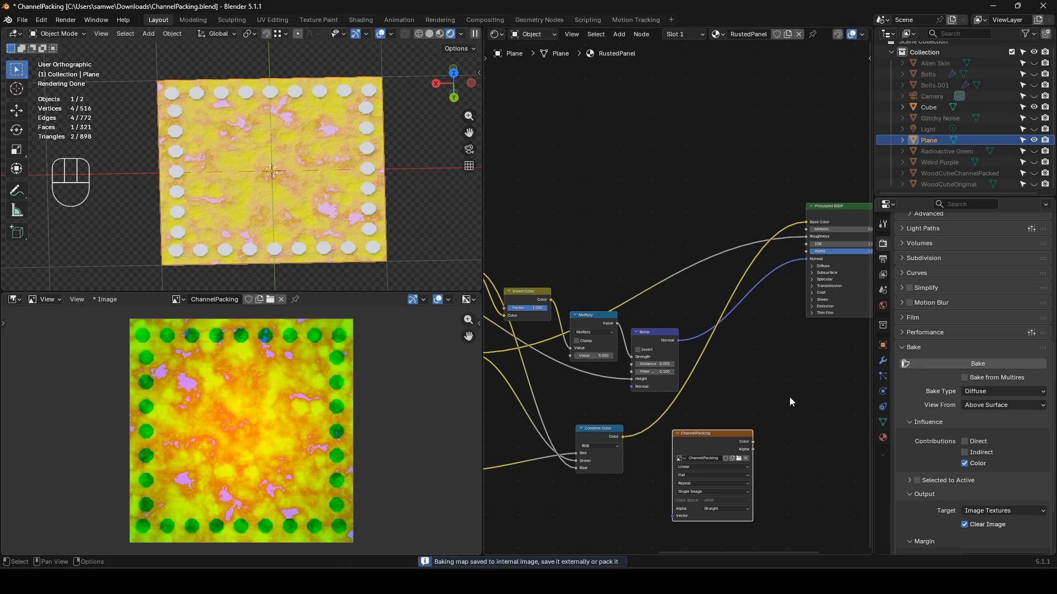
# Save the baked channel-packed image as ChannelPacking_ORM.png in the Downloads folder
pyautogui.click(107, 299)
pyautogui.click(125, 423)
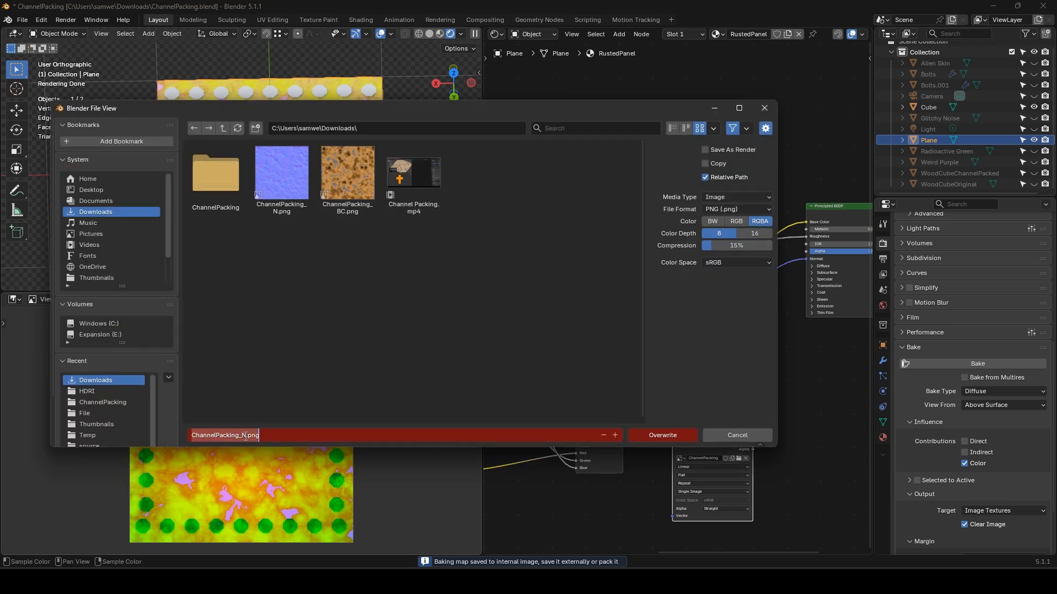
pyautogui.click(249, 435)
pyautogui.press('BackSpace')
pyautogui.write('ORM')
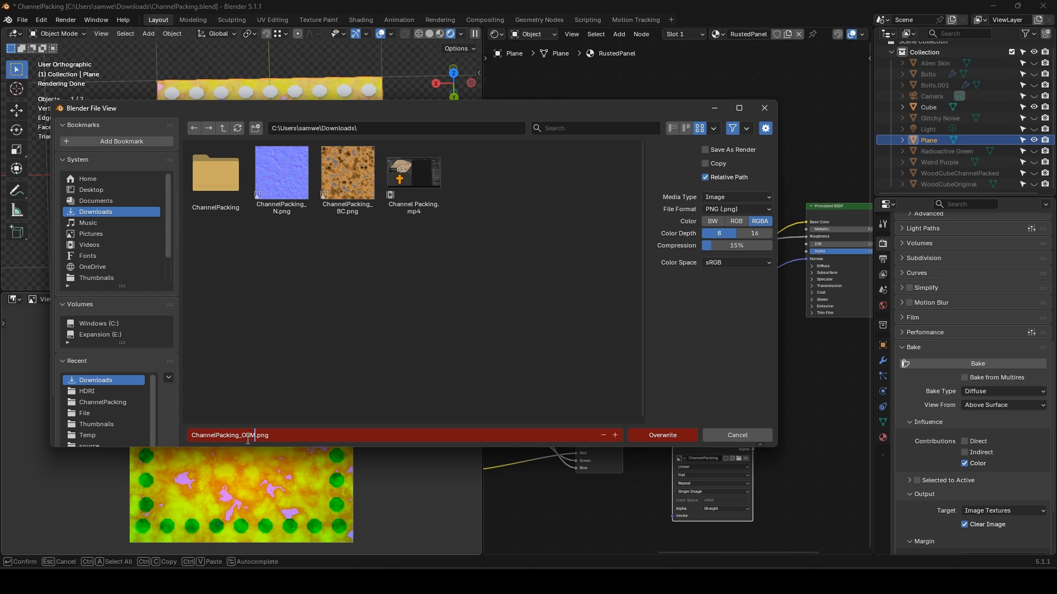
pyautogui.click(663, 435)
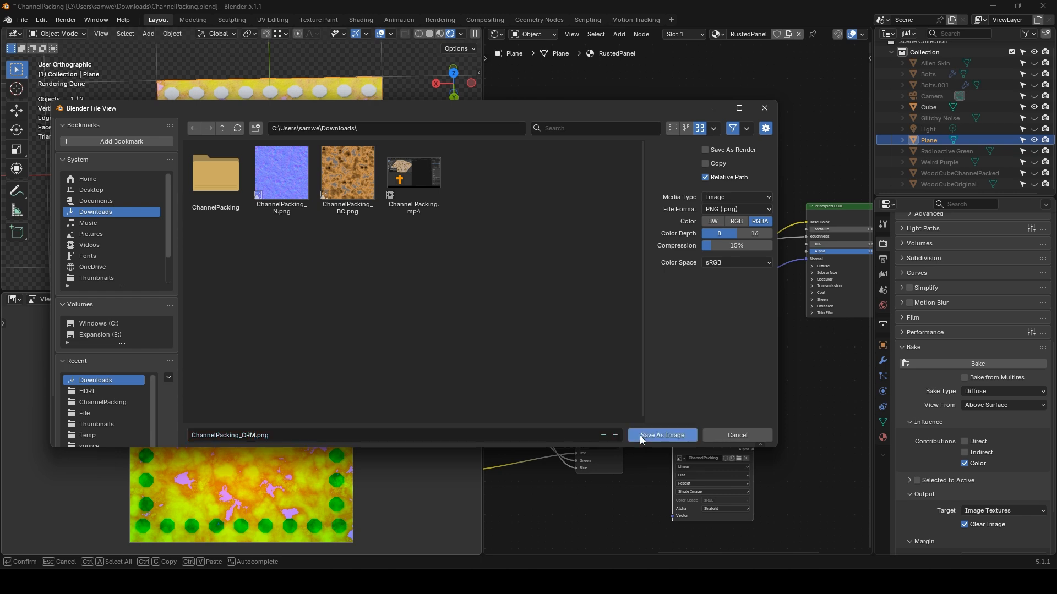
pyautogui.click(663, 436)
# Link the lowest Color Ramp's Color output to the Principled BSDF's Base Color and bake it into the ChannelPacking texture
pyautogui.scroll(-4, 672, 395)
pyautogui.scroll(5, 636, 400)
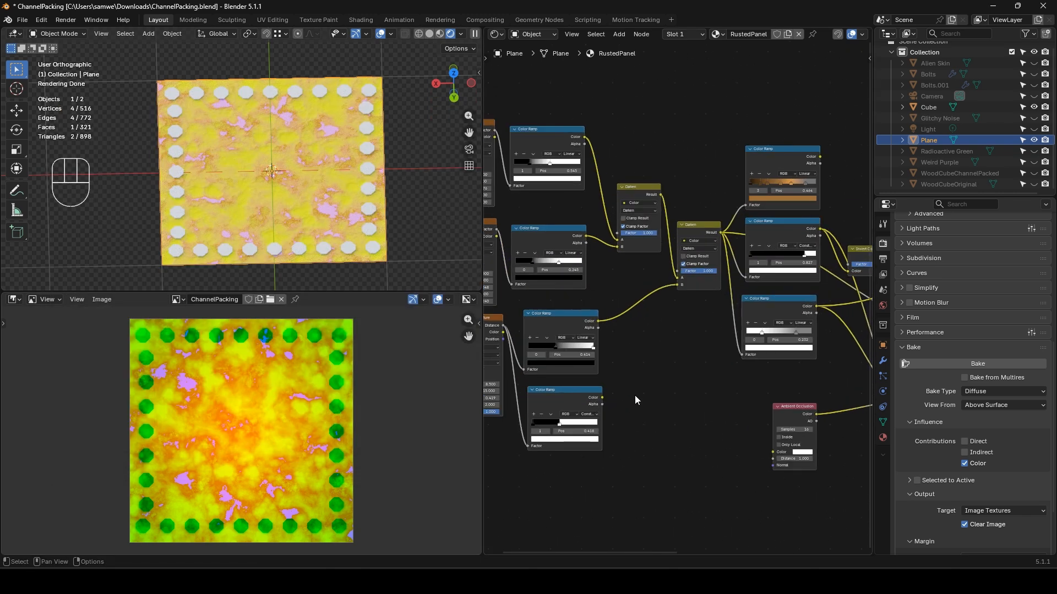
pyautogui.moveTo(603, 397); pyautogui.dragTo(774, 185)
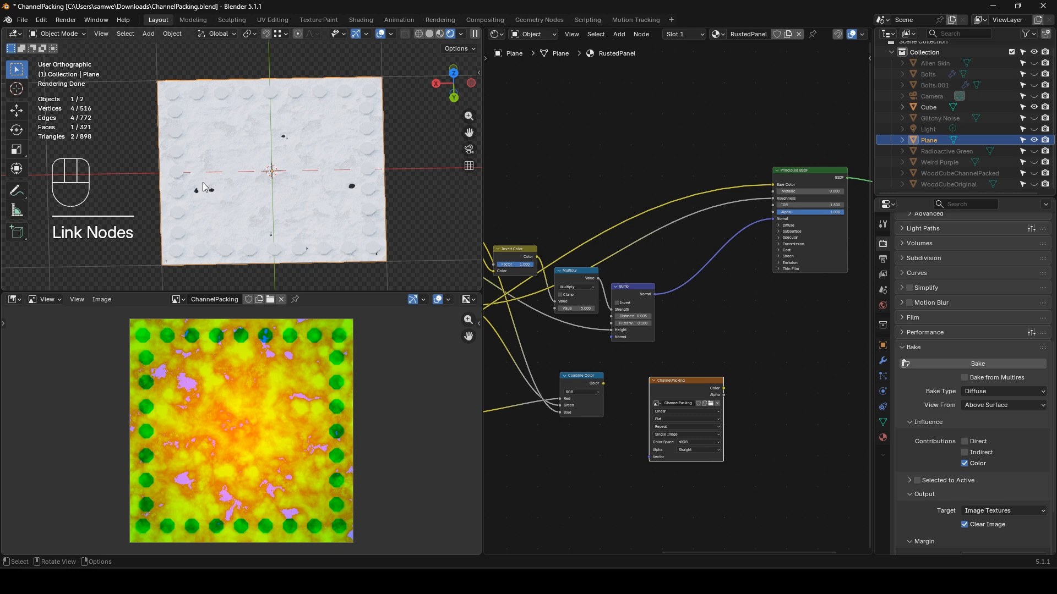
pyautogui.click(691, 379)
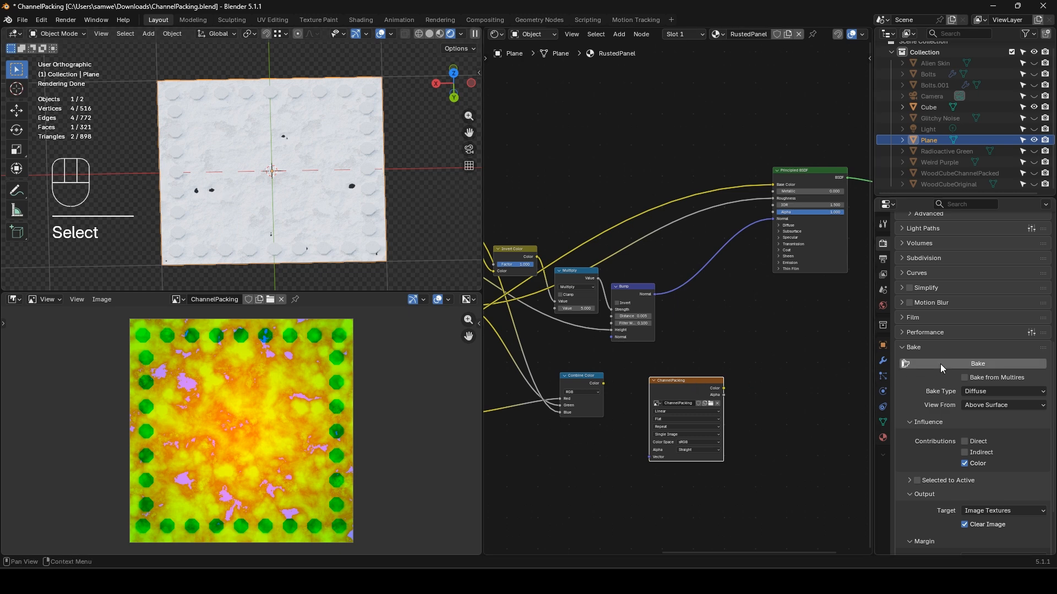
pyautogui.click(940, 365)
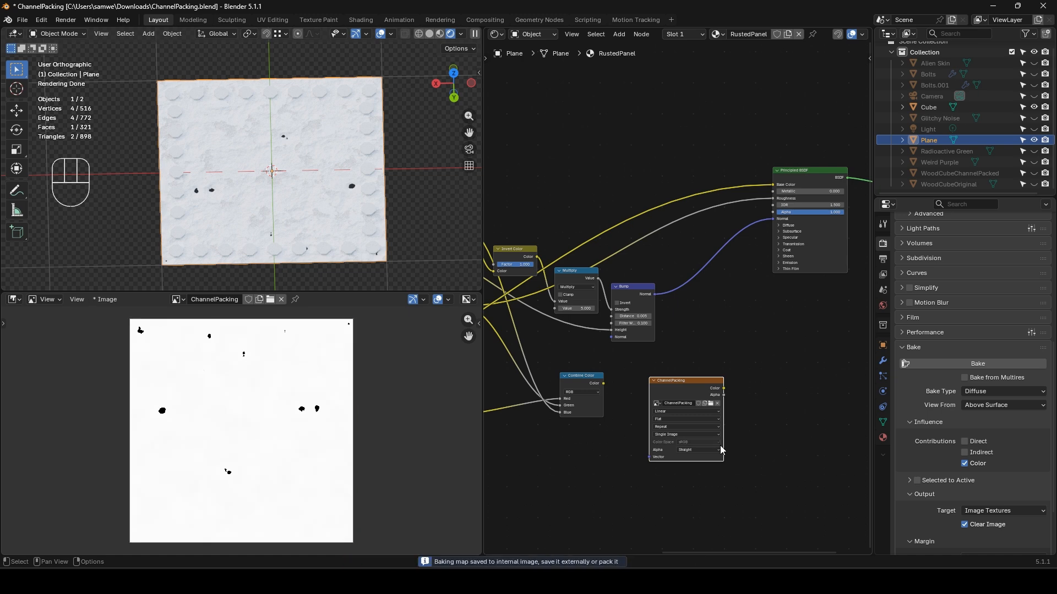
# Save the baked mask image as ChannelPacking_A.png in the Downloads folder
pyautogui.hotkey('shift', 'alt', 's')
pyautogui.click(256, 436)
pyautogui.press('BackSpace')
pyautogui.press('BackSpace')
pyautogui.press('BackSpace')
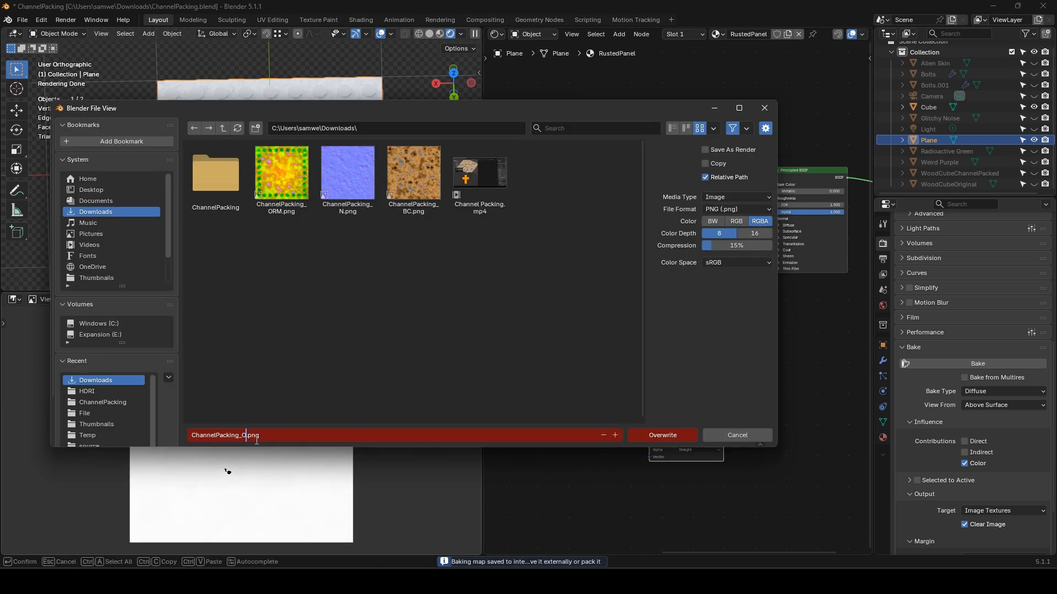
pyautogui.write('A')
pyautogui.press('Return')
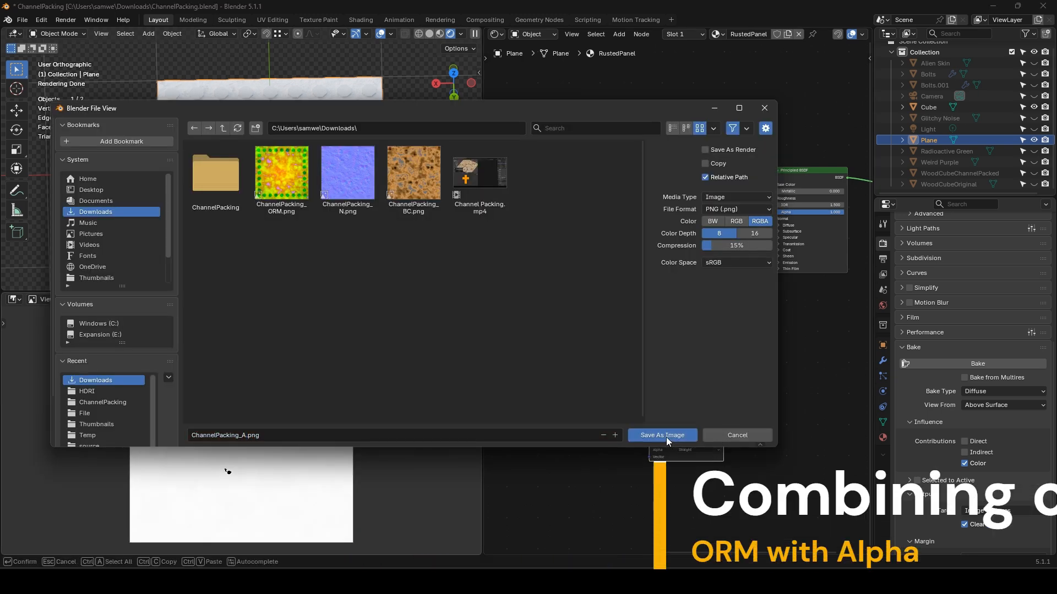
pyautogui.click(666, 437)
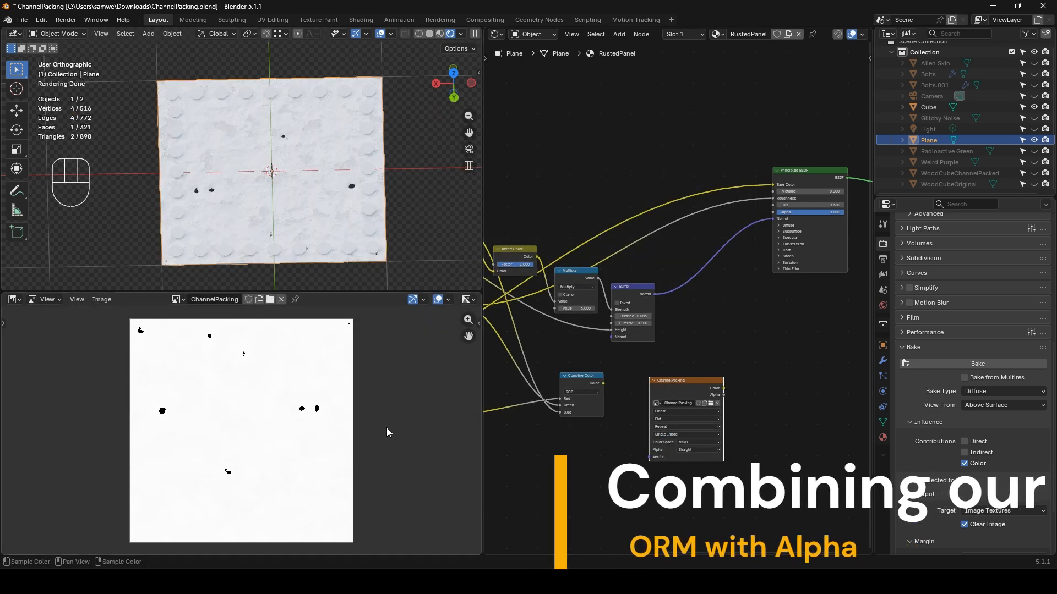
# Switch to the Compositing workspace and delete the input node feeding the Group Output and Viewer
pyautogui.click(479, 19)
pyautogui.moveTo(306, 73); pyautogui.dragTo(337, 114)
pyautogui.press('x')
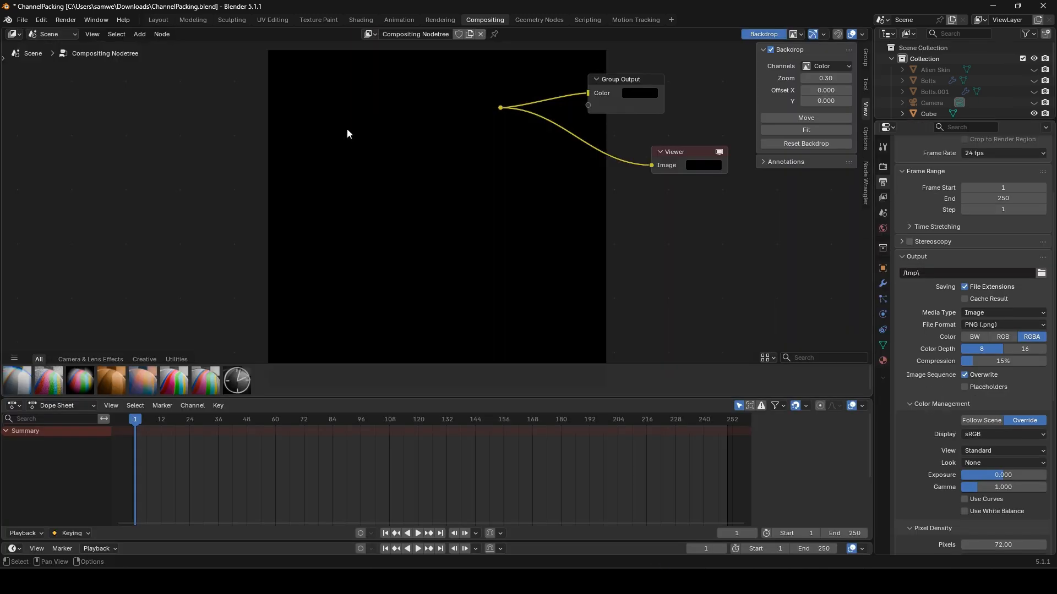
# Add an Image node to the compositing tree, duplicate it, and arrange the two nodes one above the other
pyautogui.moveTo(324, 118); pyautogui.dragTo(352, 171, button='middle')
pyautogui.hotkey('shift', 'a')
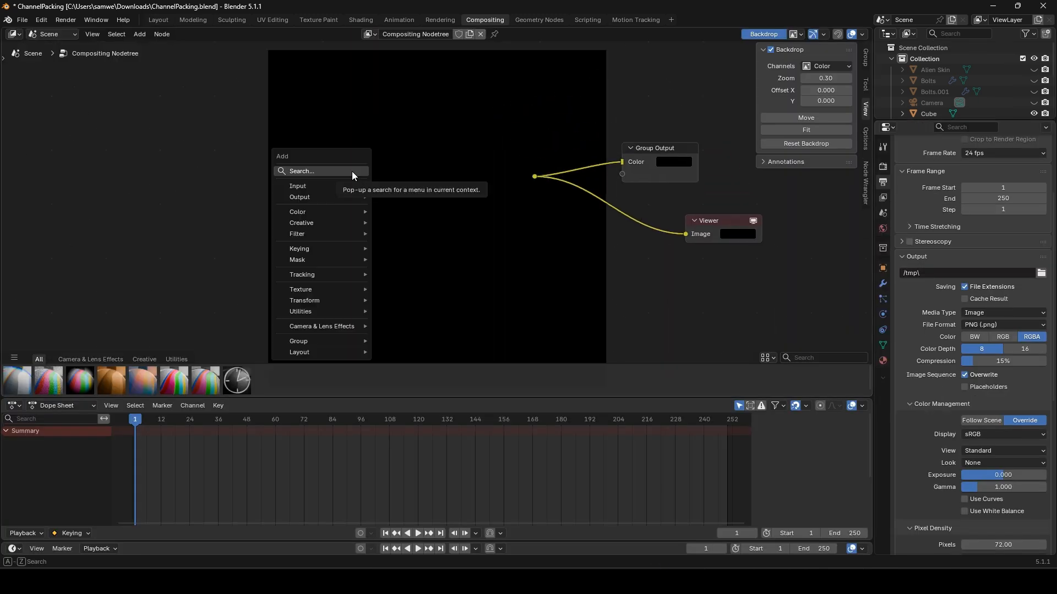
pyautogui.write('image')
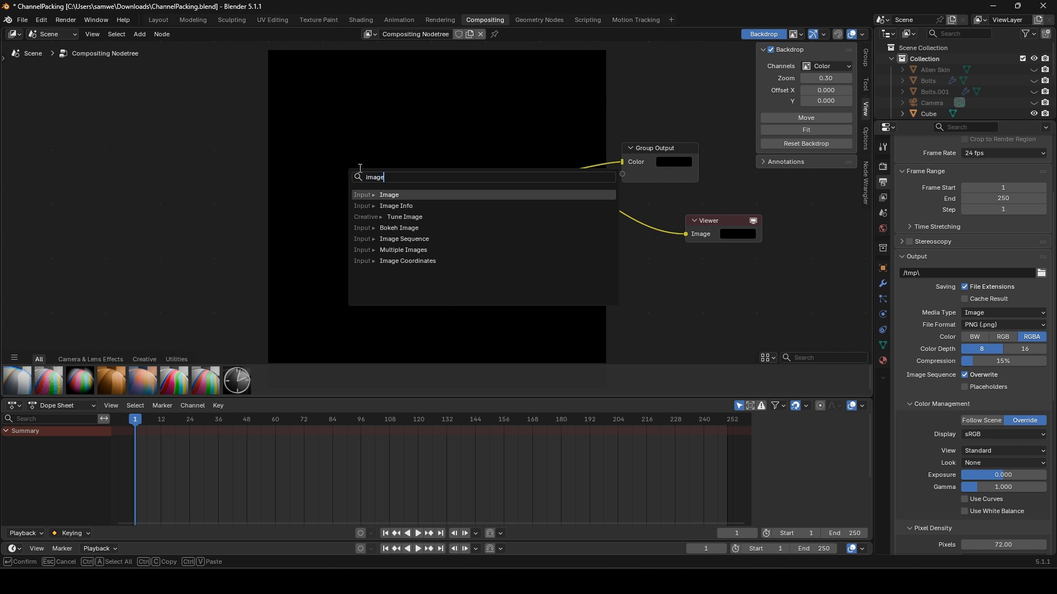
pyautogui.click(394, 195)
pyautogui.click(375, 135)
pyautogui.hotkey('shift', 'd')
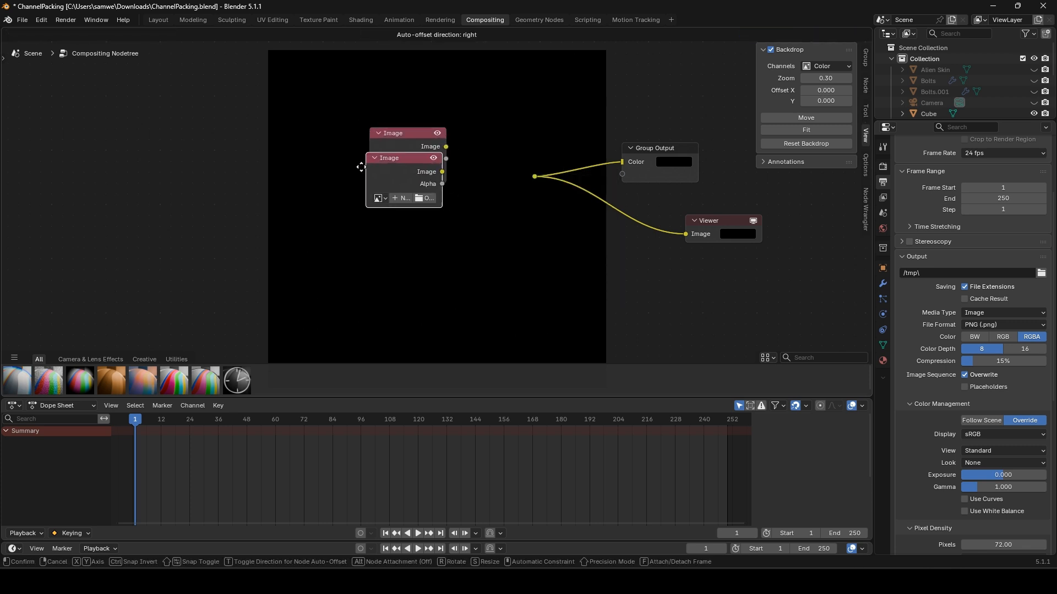
pyautogui.click(317, 253)
pyautogui.moveTo(413, 136); pyautogui.dragTo(347, 124)
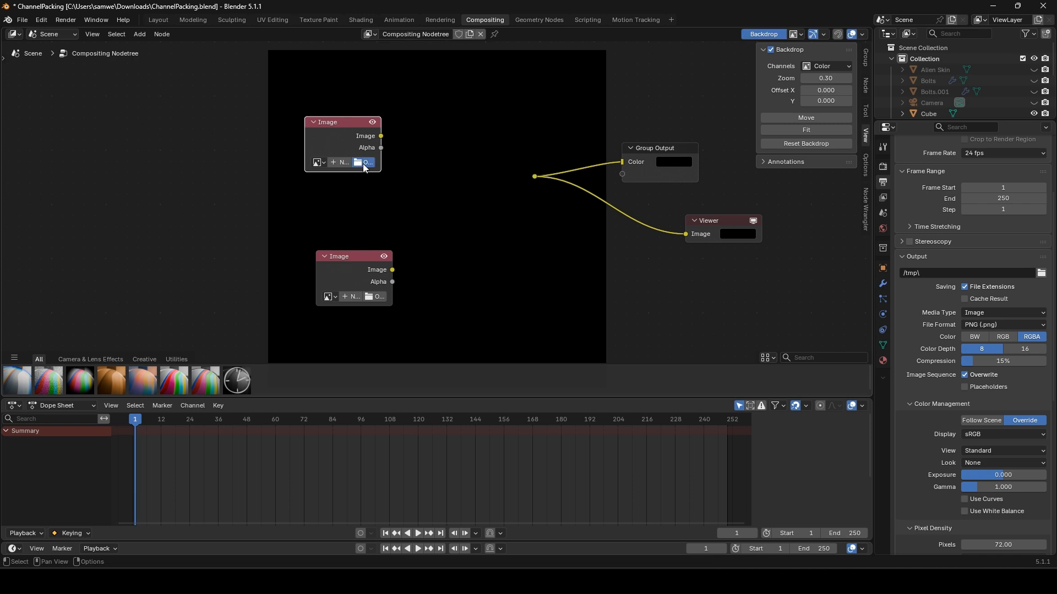
# Load ChannelPacking_ORM.png into the upper Image node and ChannelPacking_A.png into the lower one
pyautogui.click(362, 164)
pyautogui.doubleClick(357, 166)
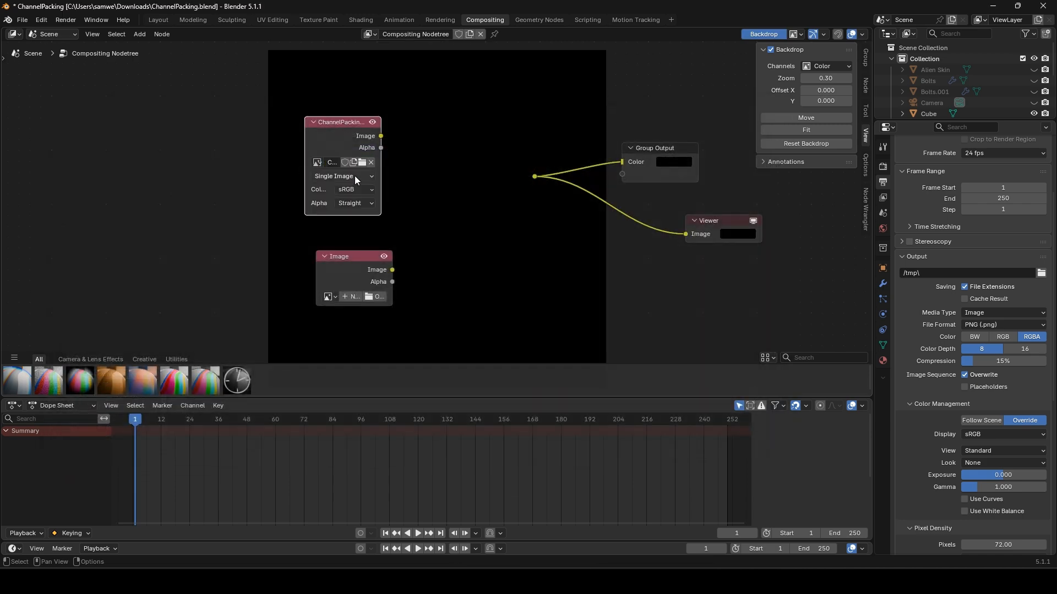
pyautogui.click(379, 296)
pyautogui.doubleClick(282, 174)
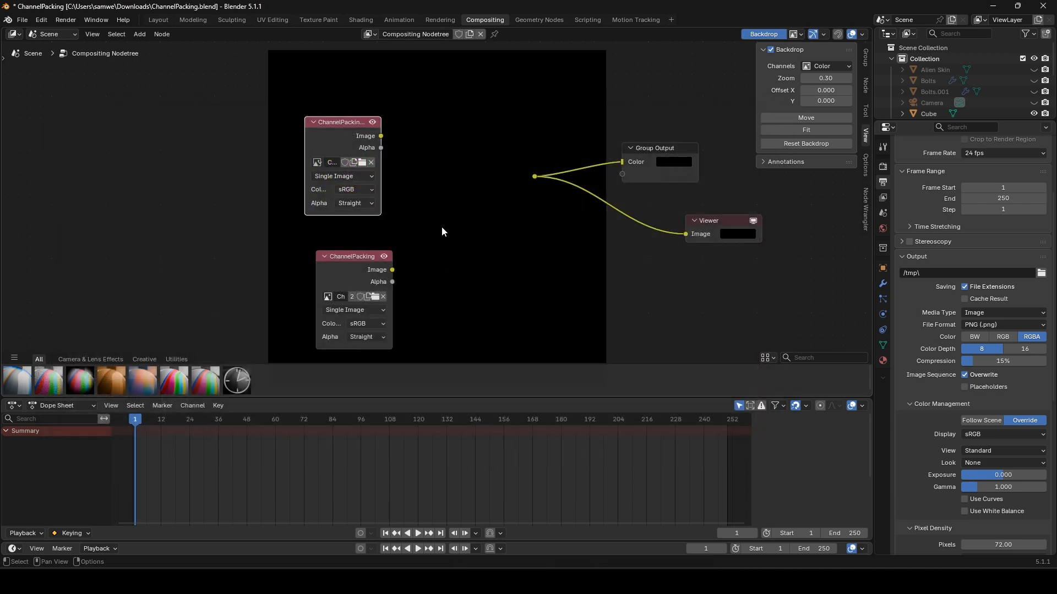
# Add a Set Alpha node and connect its output to the reroute leading to the Group Output and Viewer
pyautogui.hotkey('shift', 'a')
pyautogui.write('set')
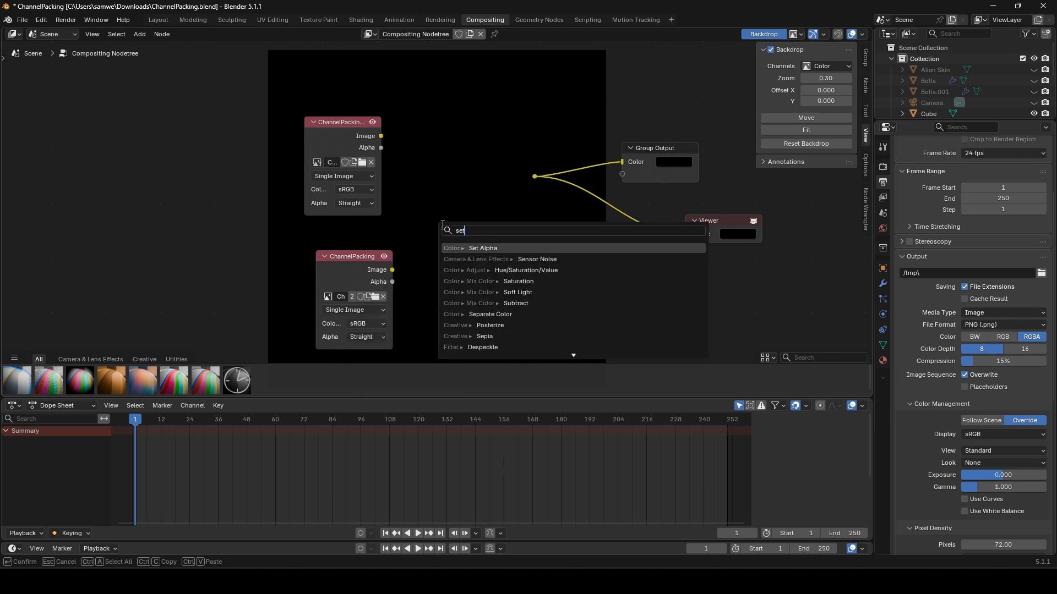
pyautogui.write(' alp')
pyautogui.press('Return')
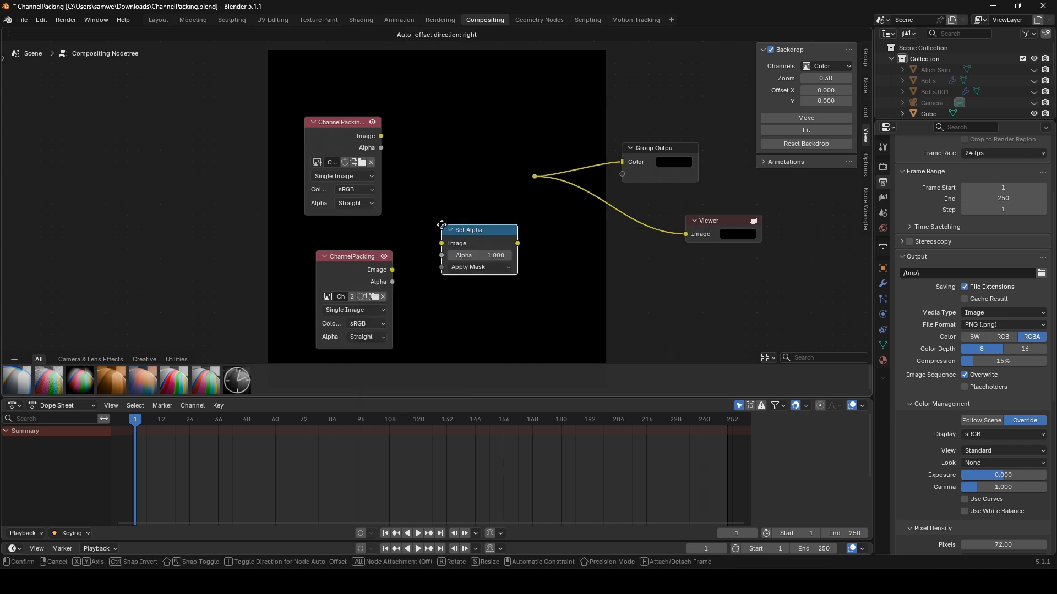
pyautogui.click(434, 160)
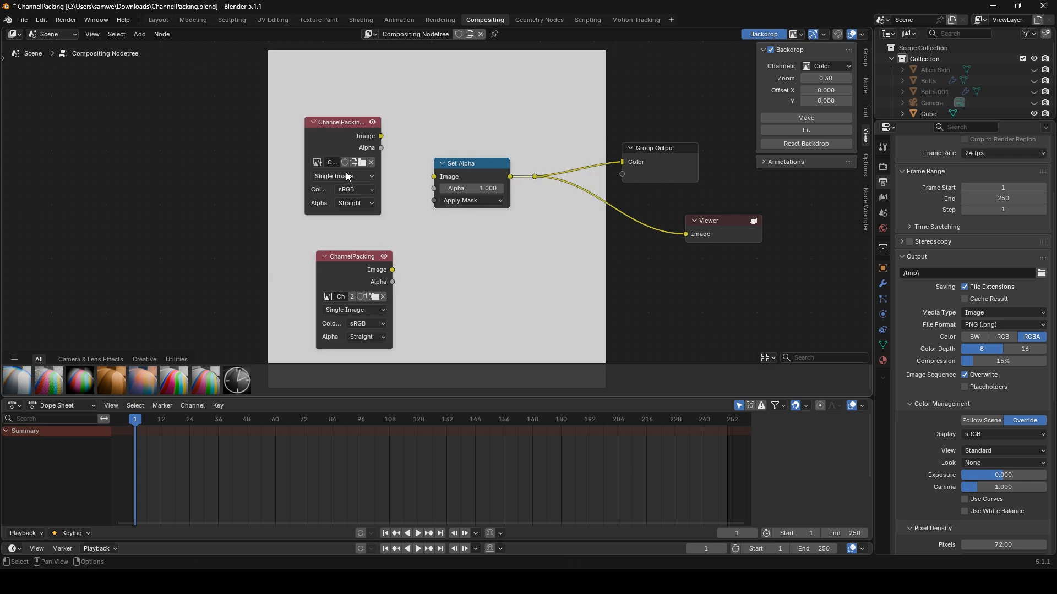
# Link the ORM image to Set Alpha's Image input and the mask image to its Alpha input, using the Replace Alpha type
pyautogui.moveTo(381, 136); pyautogui.dragTo(432, 176)
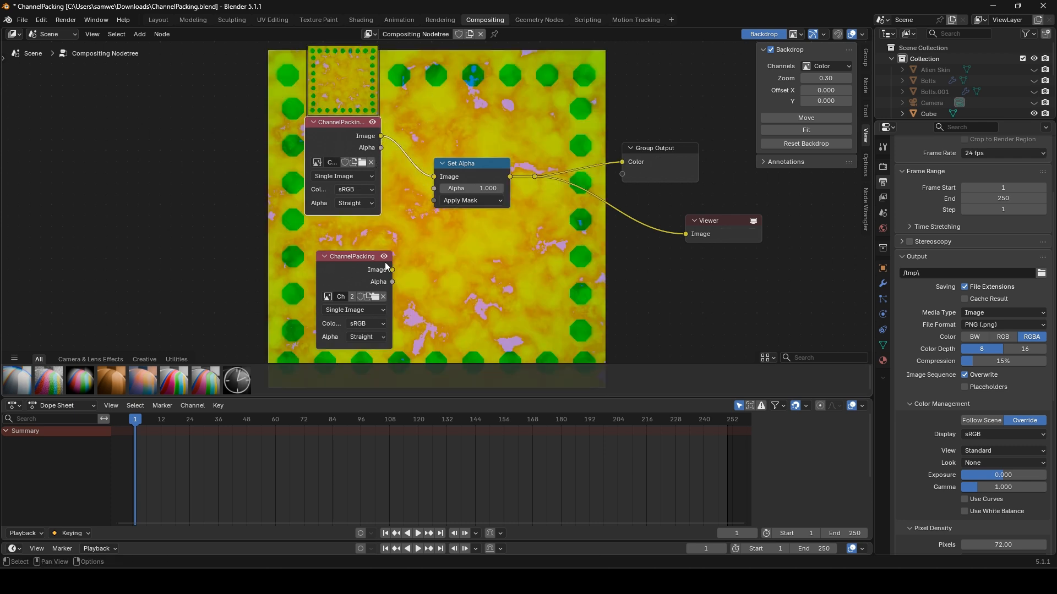
pyautogui.moveTo(392, 269); pyautogui.dragTo(434, 189)
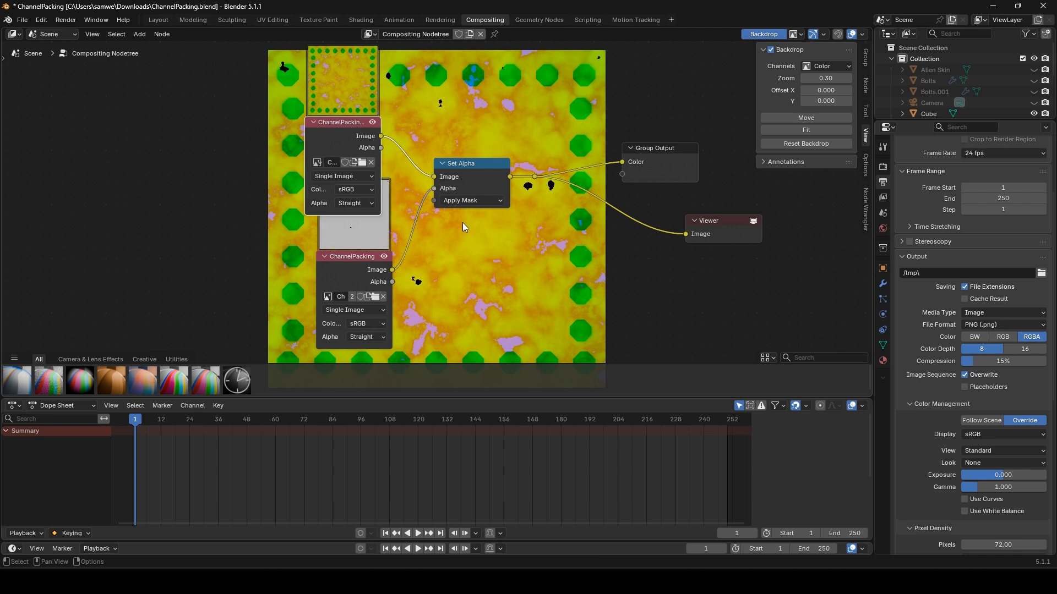
pyautogui.click(463, 201)
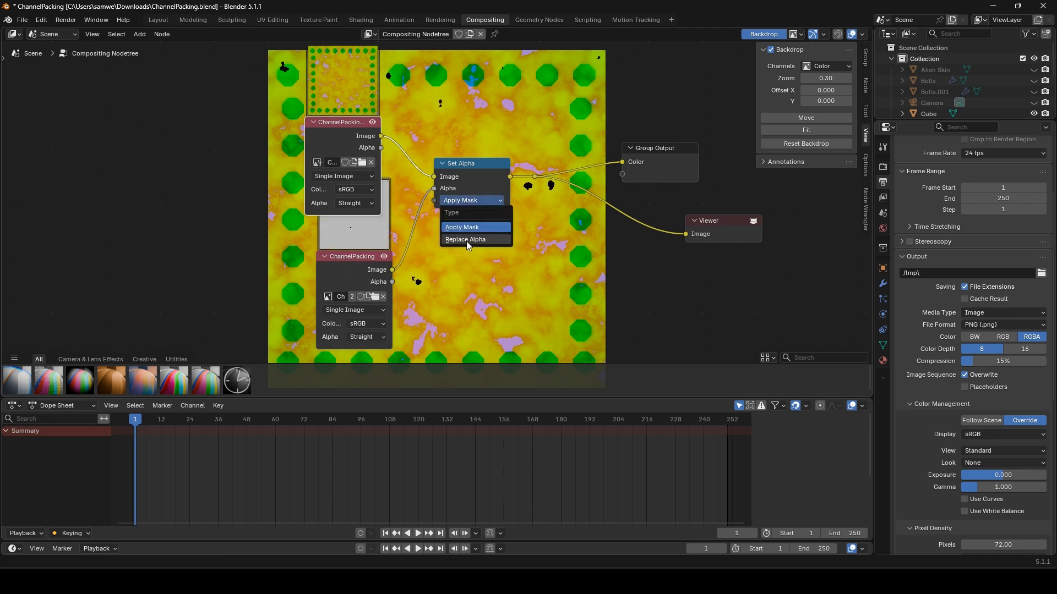
pyautogui.click(467, 241)
pyautogui.click(350, 266)
pyautogui.moveTo(350, 266); pyautogui.dragTo(337, 309)
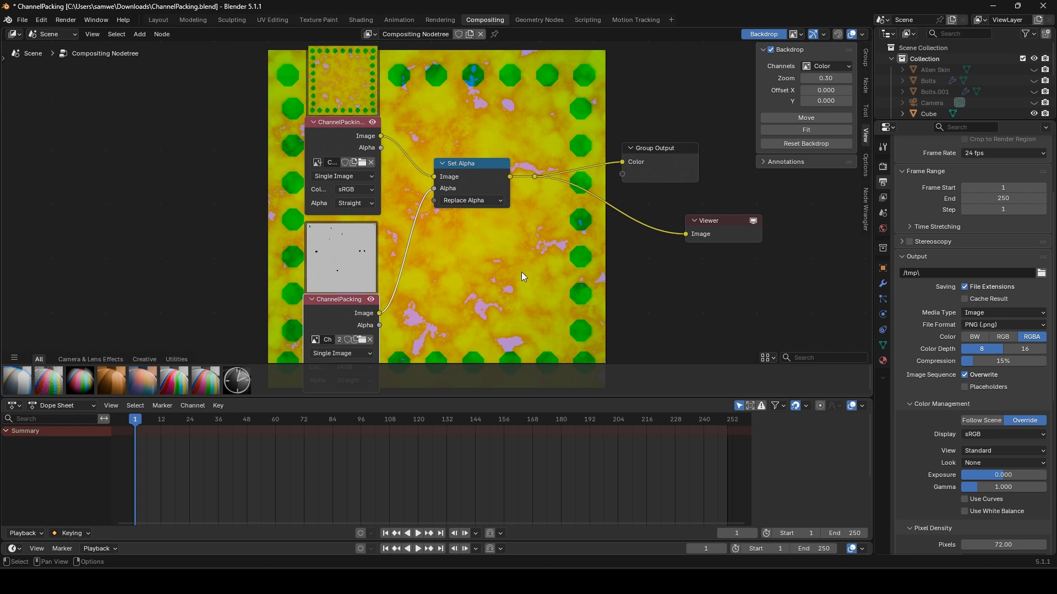
# Render the composite and inspect its Color and Alpha channels separately
pyautogui.press('F12')
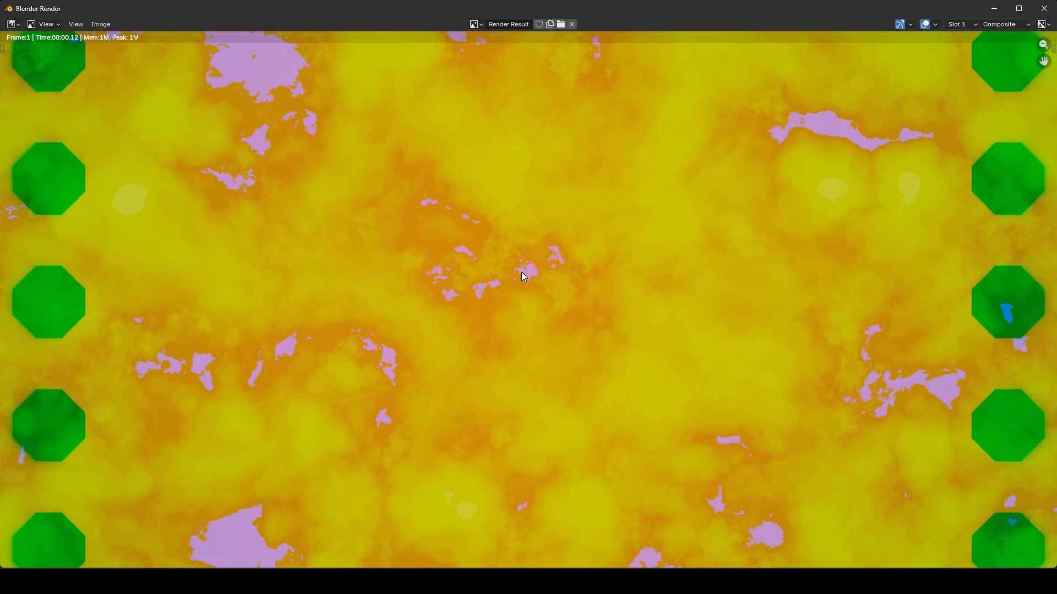
pyautogui.press('Home')
pyautogui.scroll(-2, 508, 299)
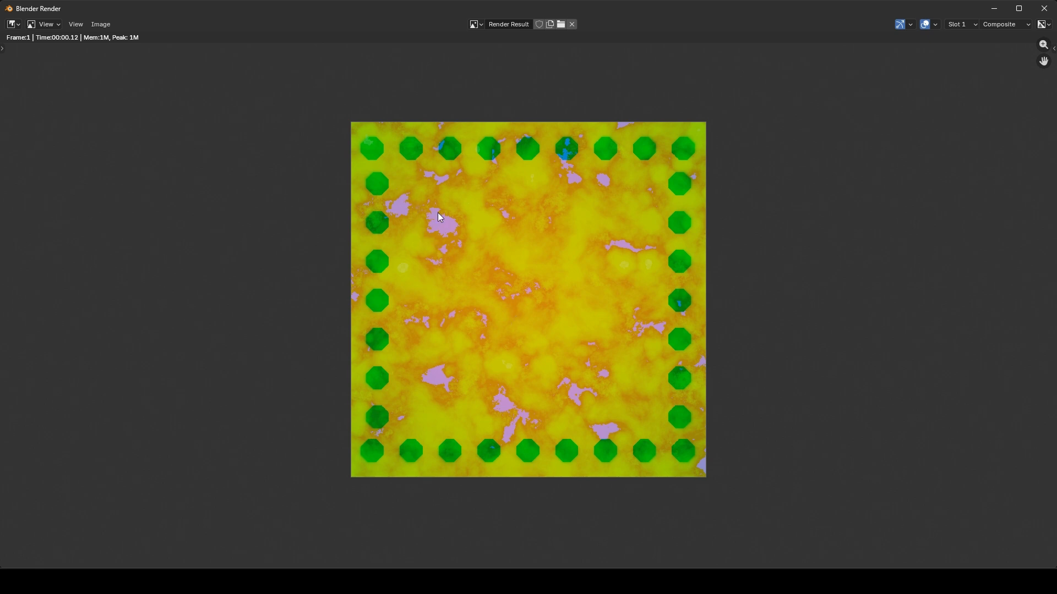
pyautogui.click(1041, 25)
pyautogui.click(991, 64)
pyautogui.click(1041, 26)
pyautogui.click(993, 77)
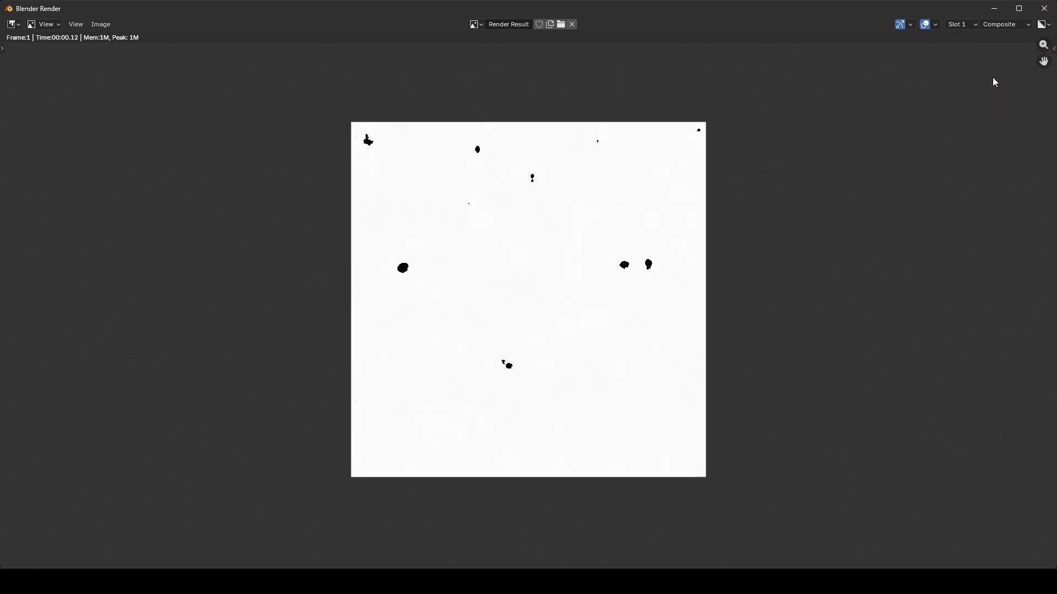
# Save the rendered composite as ChannelPacking_ORMA.png in the Downloads folder and close the render window
pyautogui.click(100, 26)
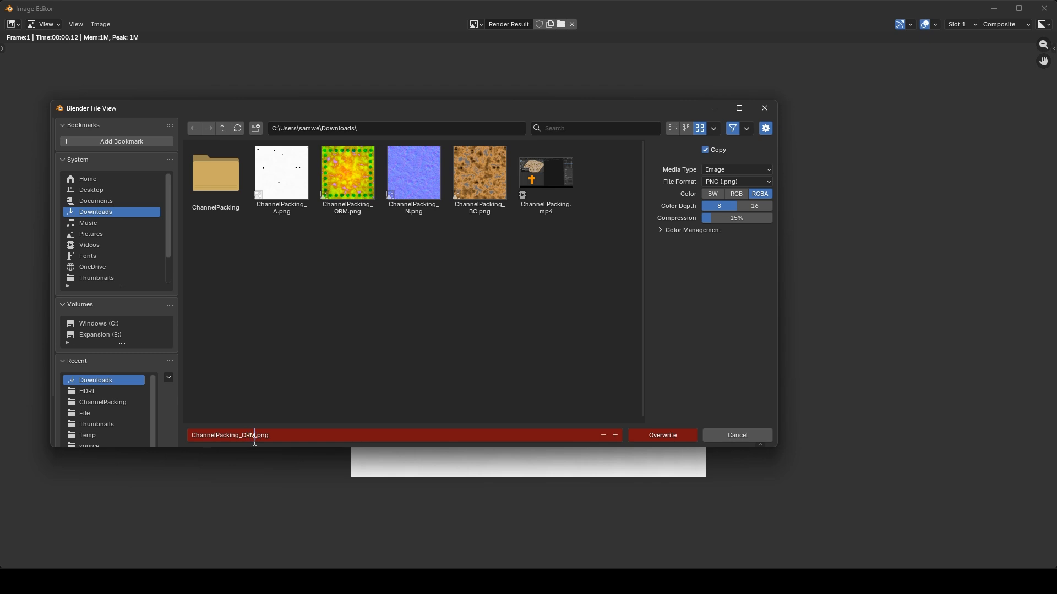
pyautogui.click(661, 434)
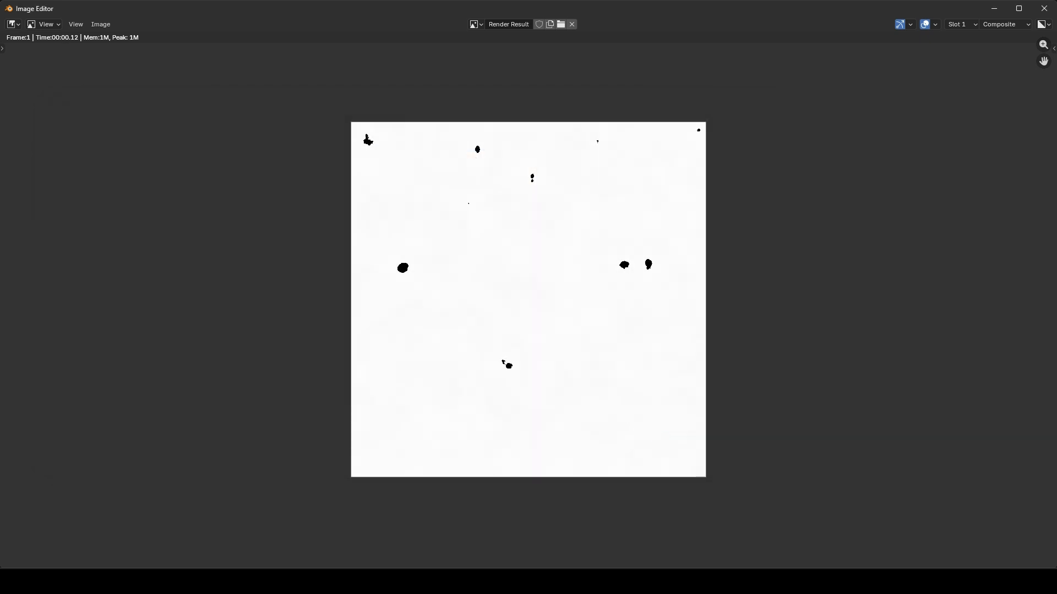
pyautogui.click(1044, 8)
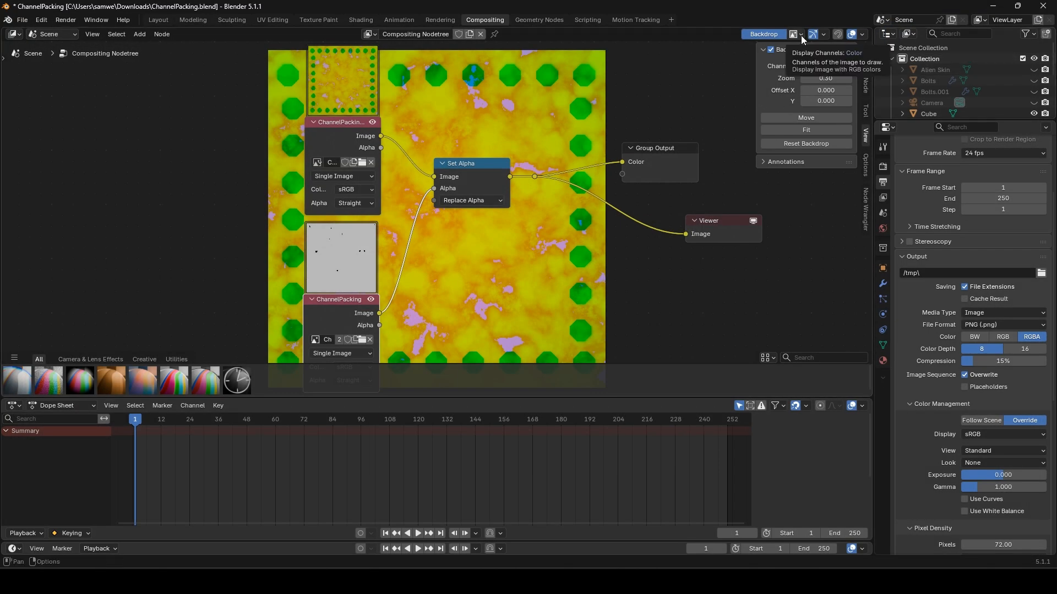
# Render the composite again, view it with Color and Alpha, and compare it with the saved ChannelPacking_ORMA.png in the image viewer
pyautogui.press('F12')
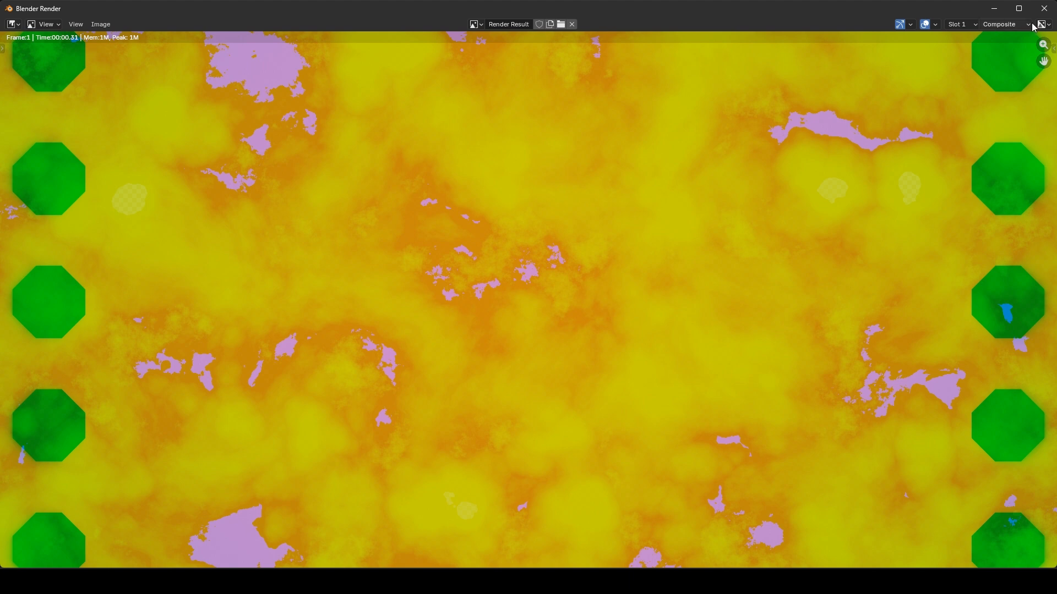
pyautogui.click(1041, 25)
pyautogui.click(999, 52)
pyautogui.scroll(-5, 539, 273)
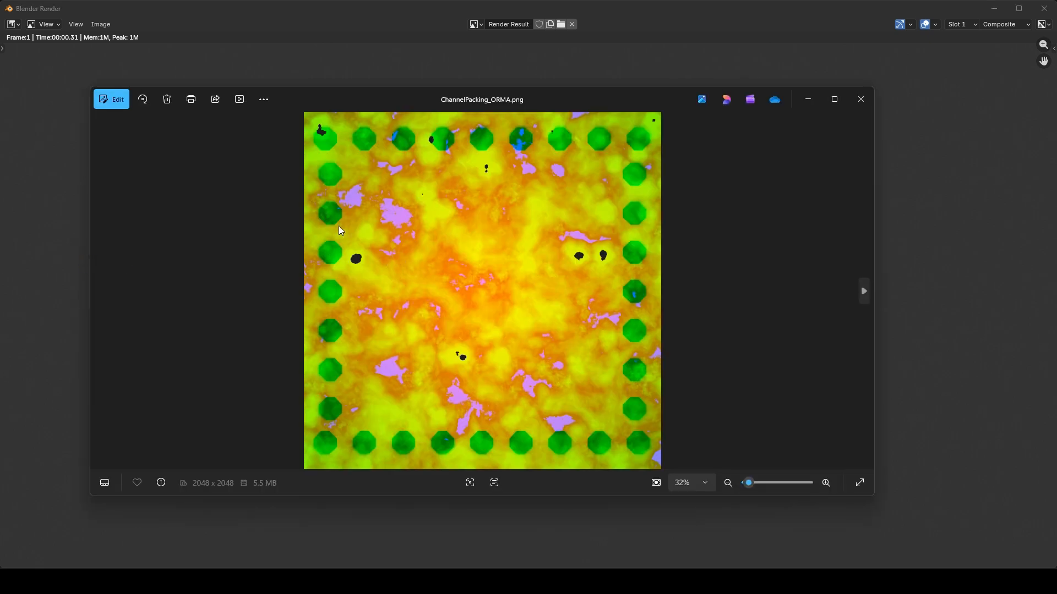
pyautogui.click(860, 99)
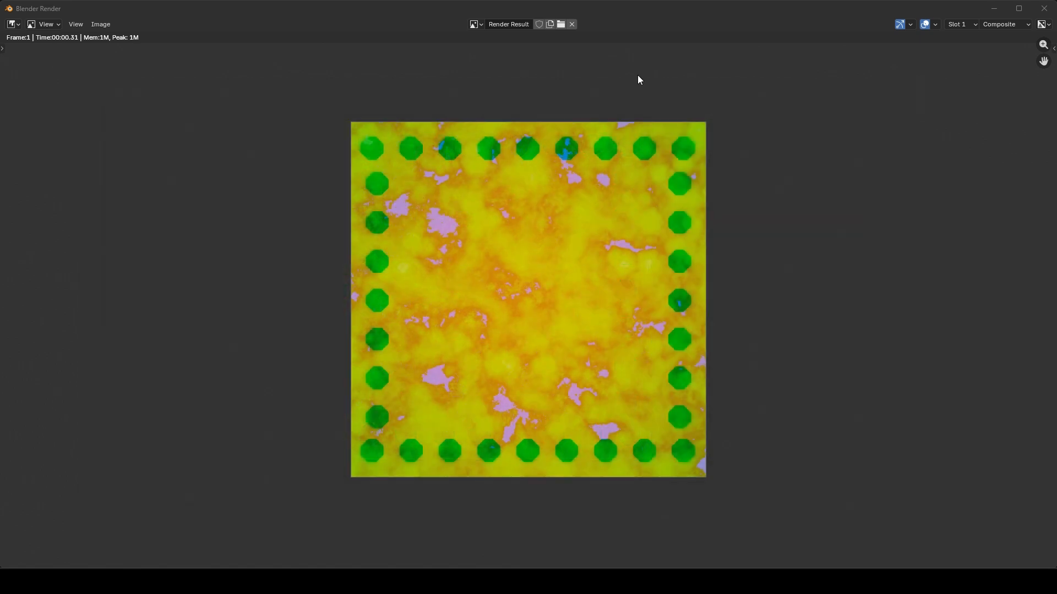
pyautogui.click(1044, 9)
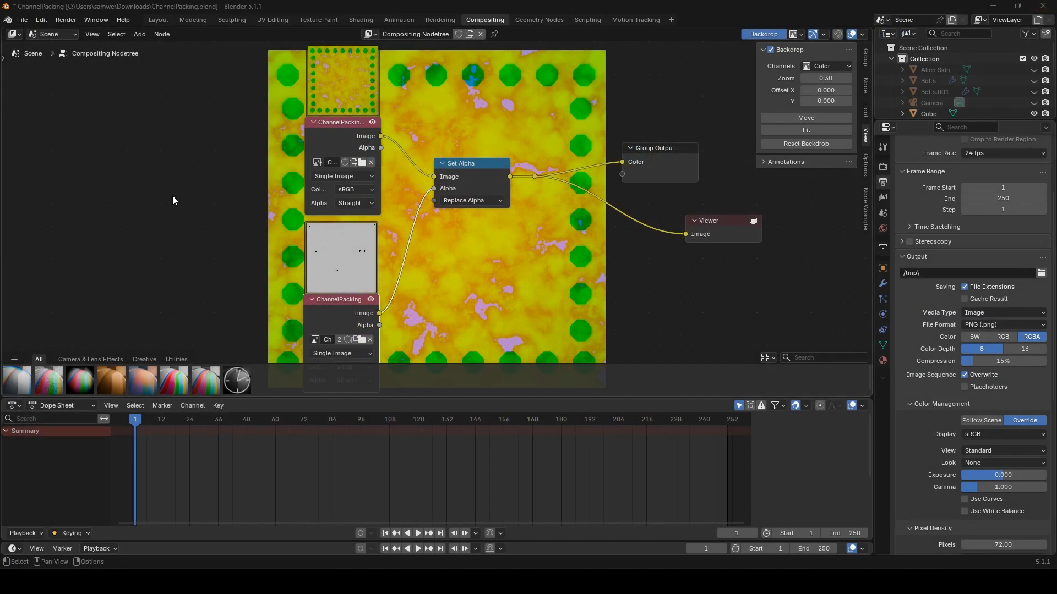
# Return to the Layout workspace and link the middle black-and-white constant Color Ramp's Color output to the Principled BSDF's Metallic input
pyautogui.click(158, 19)
pyautogui.scroll(-4, 333, 220)
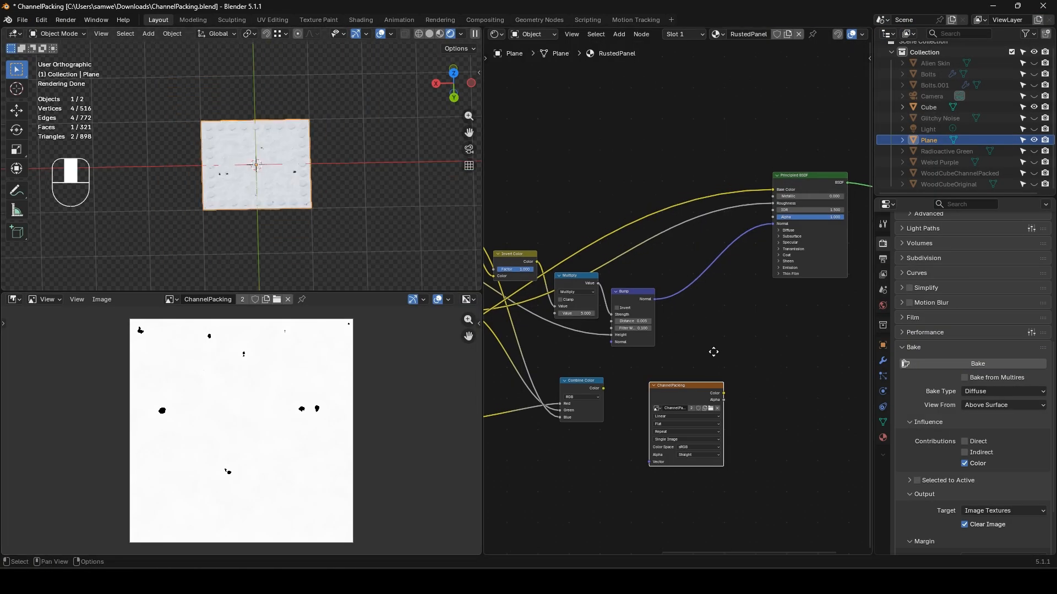
pyautogui.moveTo(714, 352); pyautogui.dragTo(717, 356, button='middle')
pyautogui.moveTo(581, 318); pyautogui.dragTo(687, 341, button='middle')
pyautogui.scroll(-1, 658, 336)
pyautogui.moveTo(595, 342); pyautogui.dragTo(532, 377, button='middle')
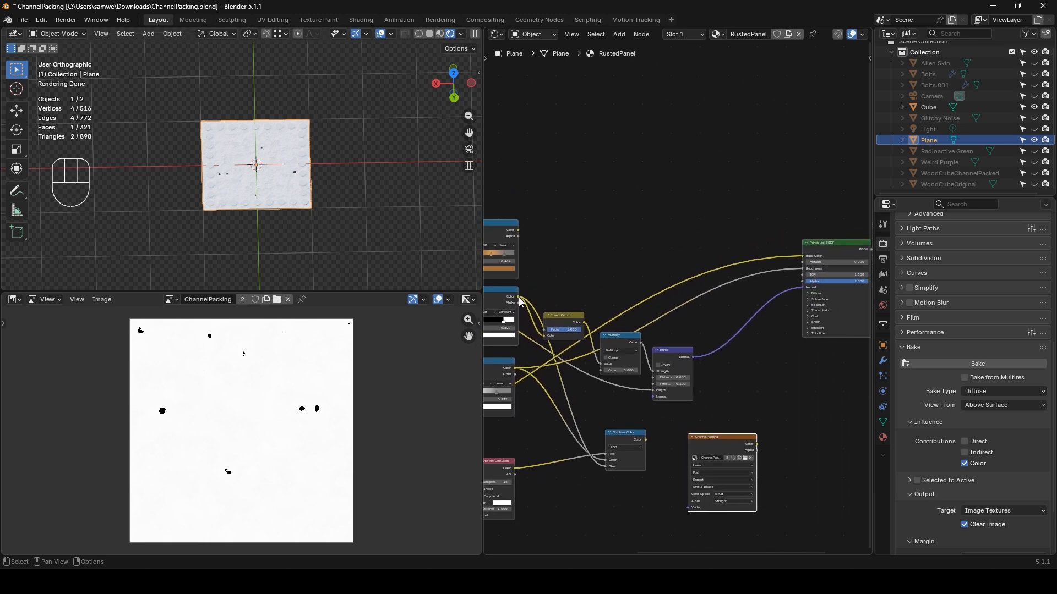
pyautogui.moveTo(519, 298); pyautogui.dragTo(800, 265)
# Link the lowest Color Ramp's Color output to the Principled BSDF's Alpha input
pyautogui.moveTo(627, 413); pyautogui.dragTo(498, 291, button='middle')
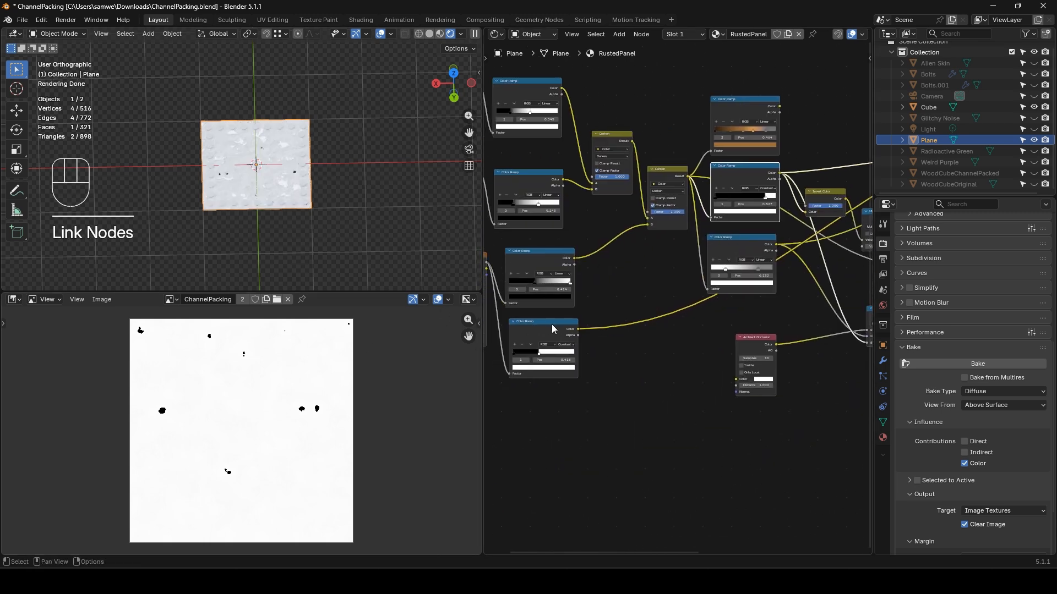
pyautogui.moveTo(577, 329); pyautogui.dragTo(775, 158)
pyautogui.moveTo(633, 172); pyautogui.dragTo(691, 217, button='middle')
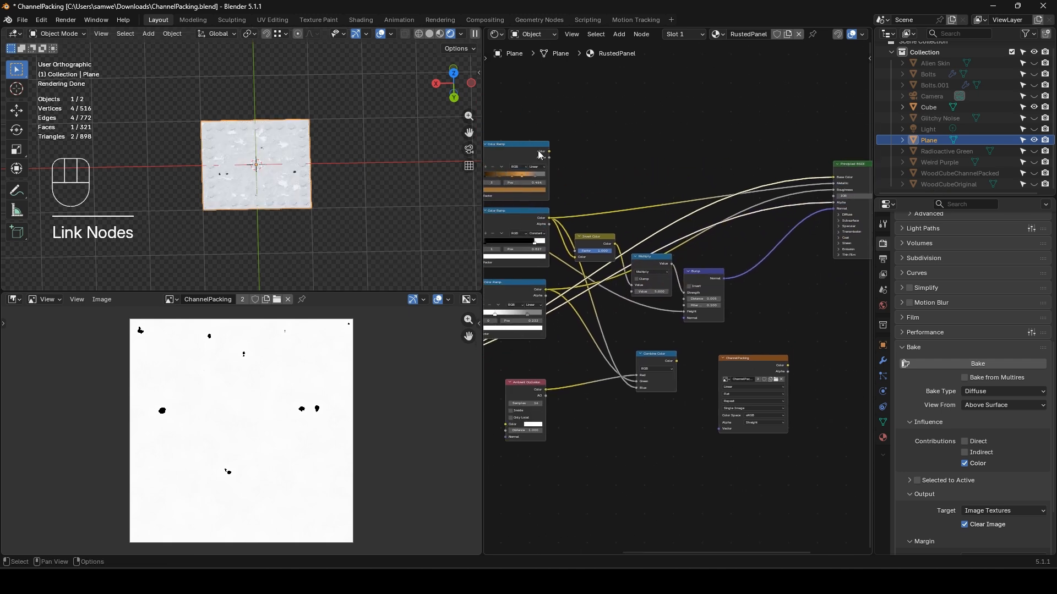
# Link the uppermost brown Color Ramp's Color output to the Principled BSDF's Base Color input
pyautogui.moveTo(547, 152); pyautogui.dragTo(833, 177)
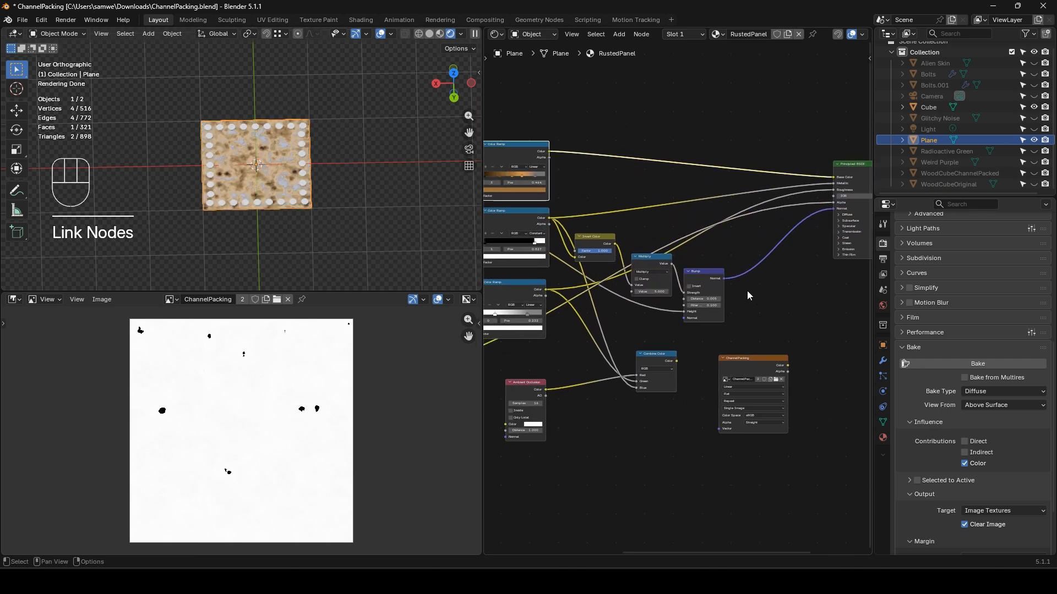
# Duplicate the rusted panel plane and place the copy beside the original, about 2.5 m along the negative X axis
pyautogui.scroll(2, 265, 176)
pyautogui.keyDown('shift'); pyautogui.moveTo(267, 185); pyautogui.dragTo(214, 184, button='middle'); pyautogui.keyUp('shift')
pyautogui.click(214, 184)
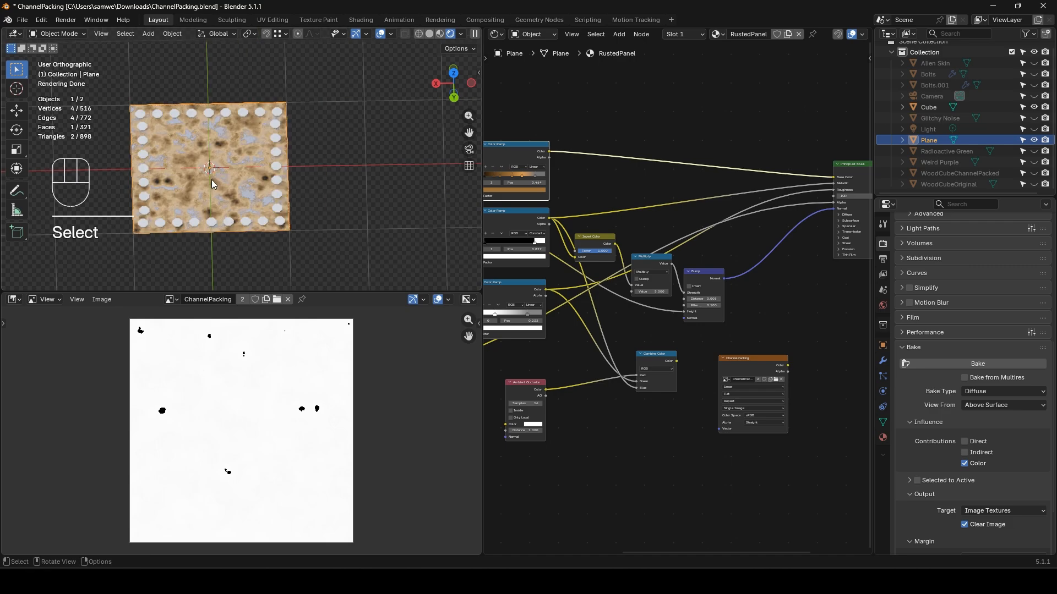
pyautogui.hotkey('shift', 'd')
pyautogui.press('x')
pyautogui.click(407, 195)
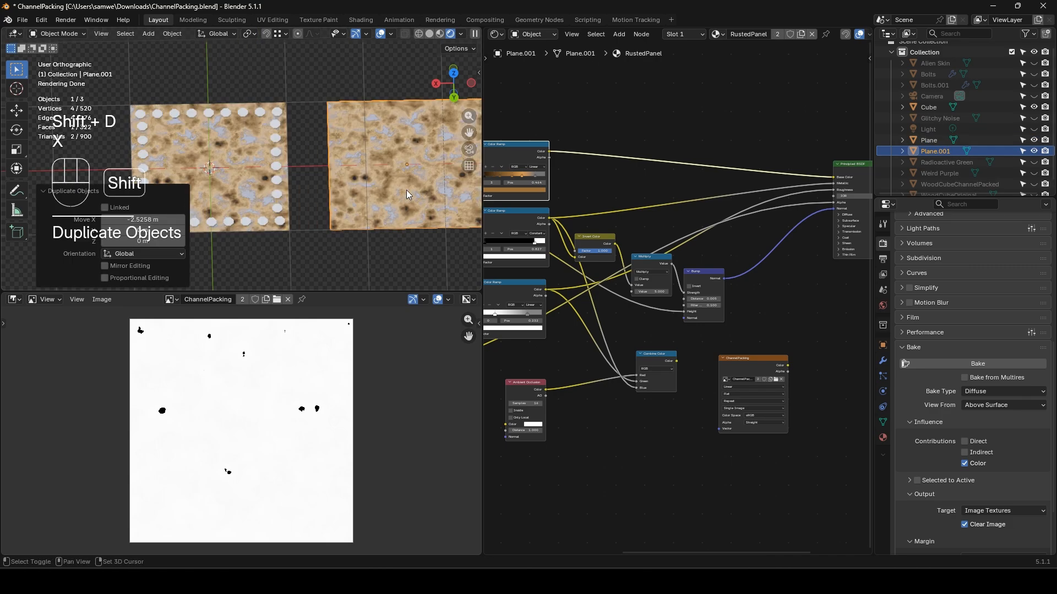
pyautogui.moveTo(407, 194); pyautogui.dragTo(407, 194)
pyautogui.scroll(1, 322, 211)
pyautogui.keyDown('shift'); pyautogui.moveTo(407, 194); pyautogui.dragTo(325, 191, button='middle'); pyautogui.keyUp('shift')
# Make the duplicated plane's material a separate copy and rename it RustedPanelChannelPacked
pyautogui.scroll(-10, 658, 236)
pyautogui.moveTo(607, 265); pyautogui.dragTo(708, 267, button='middle')
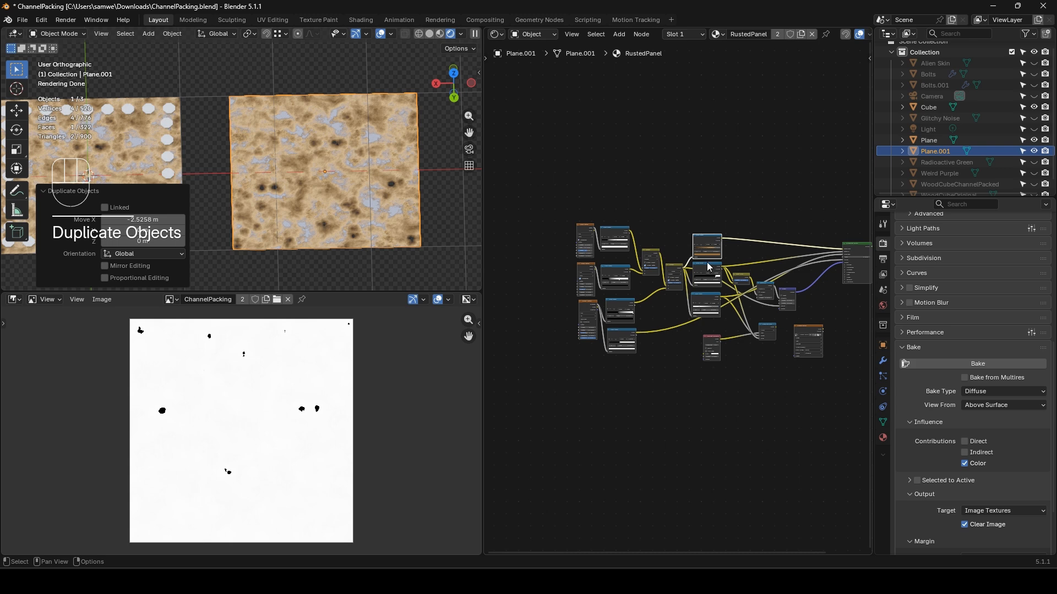
pyautogui.moveTo(519, 193)
pyautogui.mouseDown()
pyautogui.moveTo(640, 260)
pyautogui.moveTo(656, 290)
pyautogui.moveTo(545, 158)
pyautogui.mouseUp()
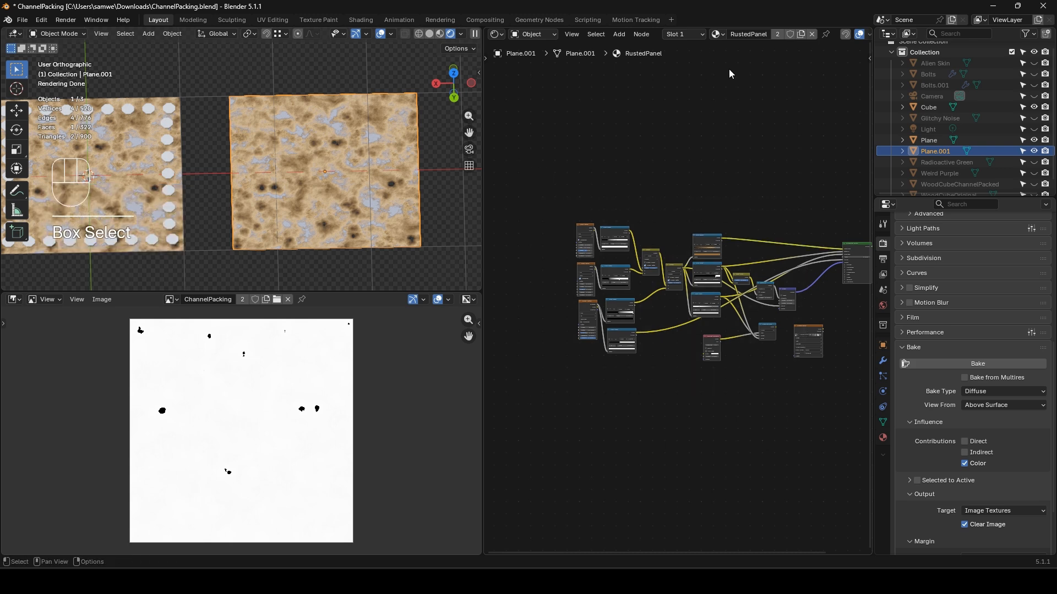
pyautogui.click(800, 34)
pyautogui.doubleClick(763, 34)
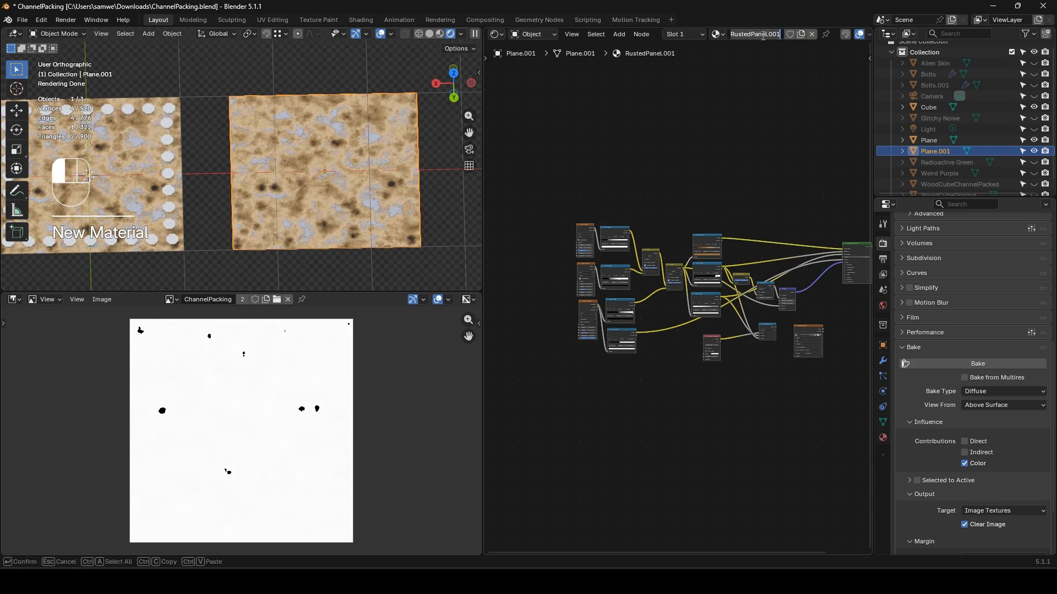
pyautogui.click(768, 35)
pyautogui.press('BackSpace')
pyautogui.press('BackSpace')
pyautogui.press('BackSpace')
pyautogui.press('BackSpace')
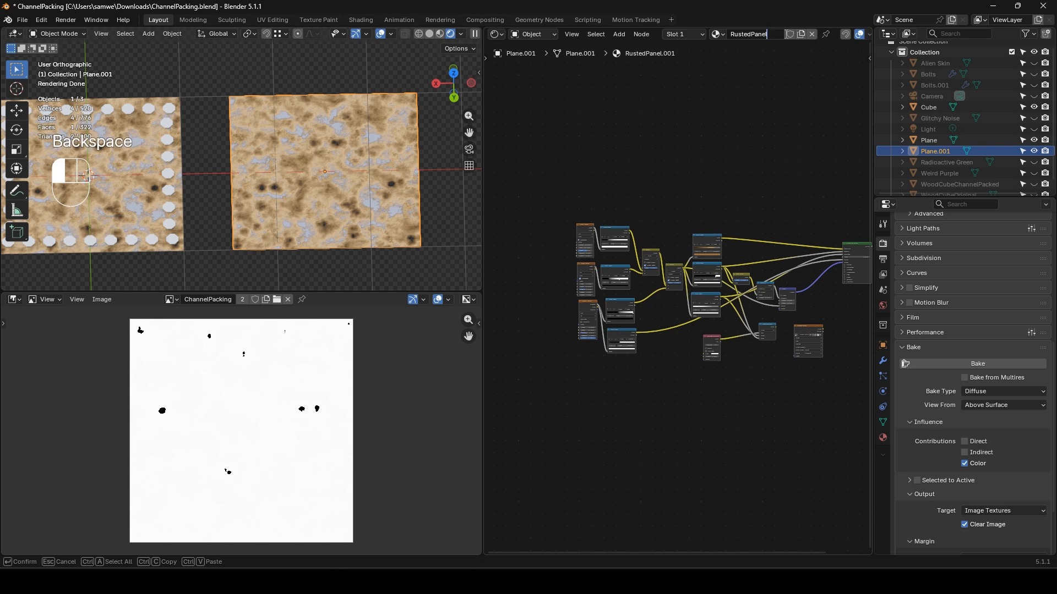
pyautogui.write('ChannelPacked')
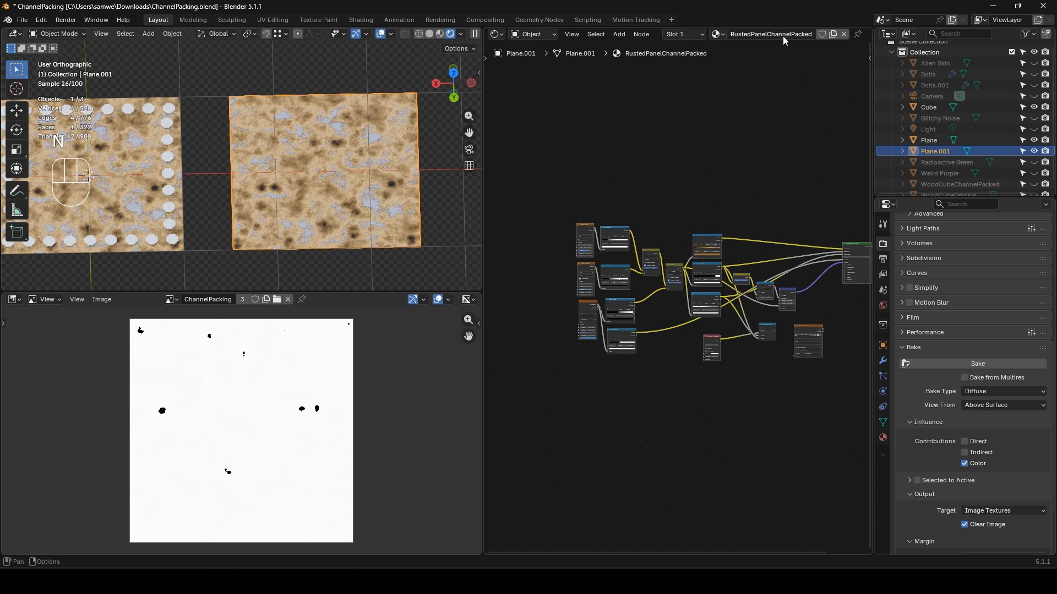
pyautogui.press('Return')
# Delete every node of the copied material except the Principled BSDF and the Material Output
pyautogui.moveTo(537, 180); pyautogui.dragTo(821, 396)
pyautogui.press('x')
pyautogui.moveTo(765, 276); pyautogui.dragTo(645, 313, button='middle')
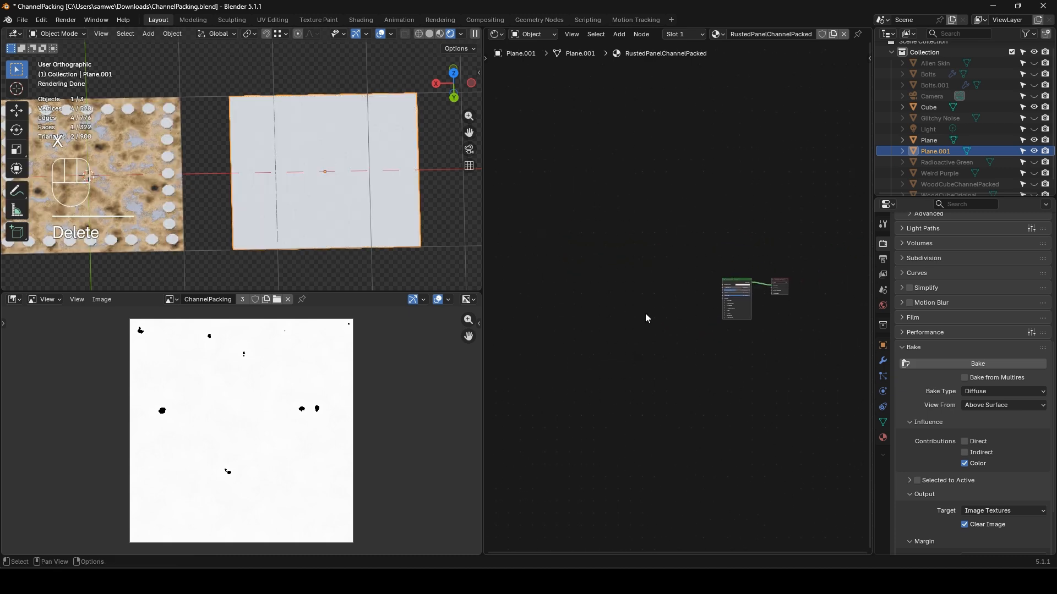
# Add an Image Texture node before the Principled BSDF and place a duplicate of it below
pyautogui.scroll(8, 645, 320)
pyautogui.hotkey('shift', 'a')
pyautogui.write('imagete')
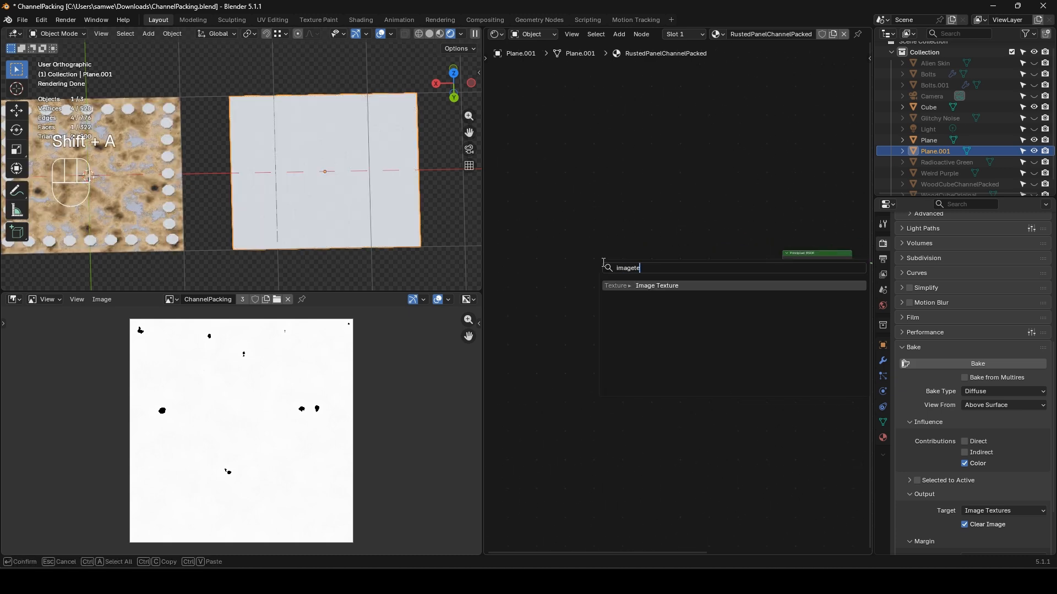
pyautogui.press('Return')
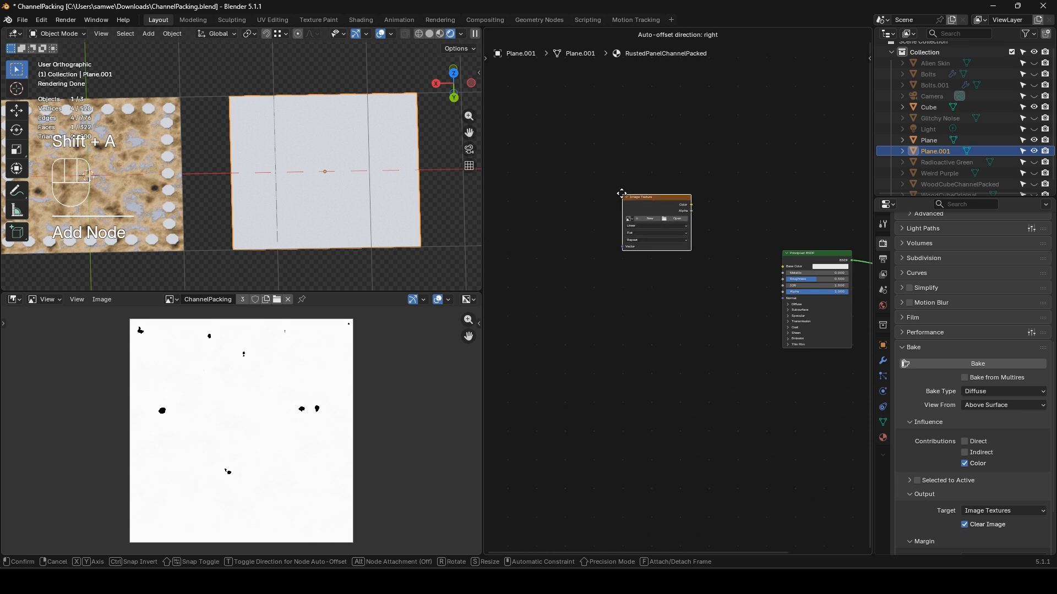
pyautogui.click(617, 188)
pyautogui.scroll(2, 668, 275)
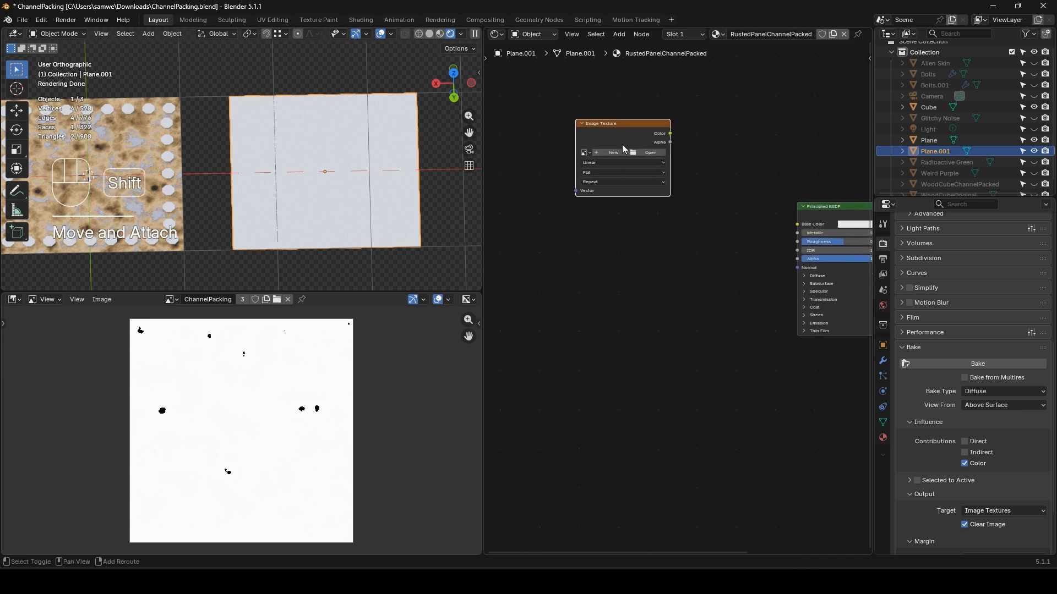
pyautogui.hotkey('shift', 'd')
pyautogui.click(561, 260)
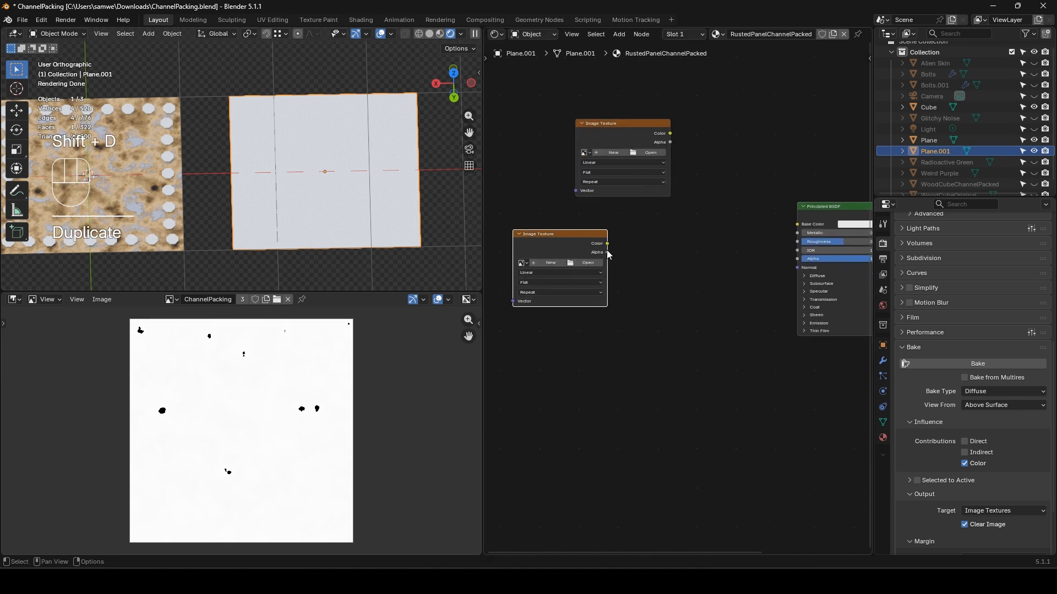
# Add a Separate Color node fed by the lower Image Texture's Color output
pyautogui.moveTo(607, 244); pyautogui.dragTo(648, 258)
pyautogui.write('separ')
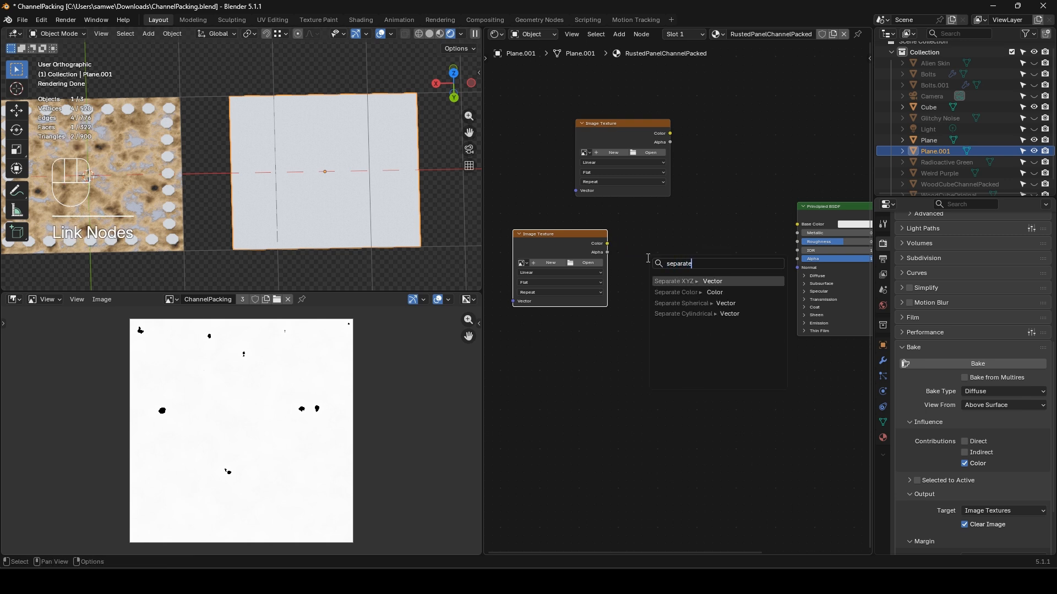
pyautogui.write('ate')
pyautogui.press('Down')
pyautogui.press('Return')
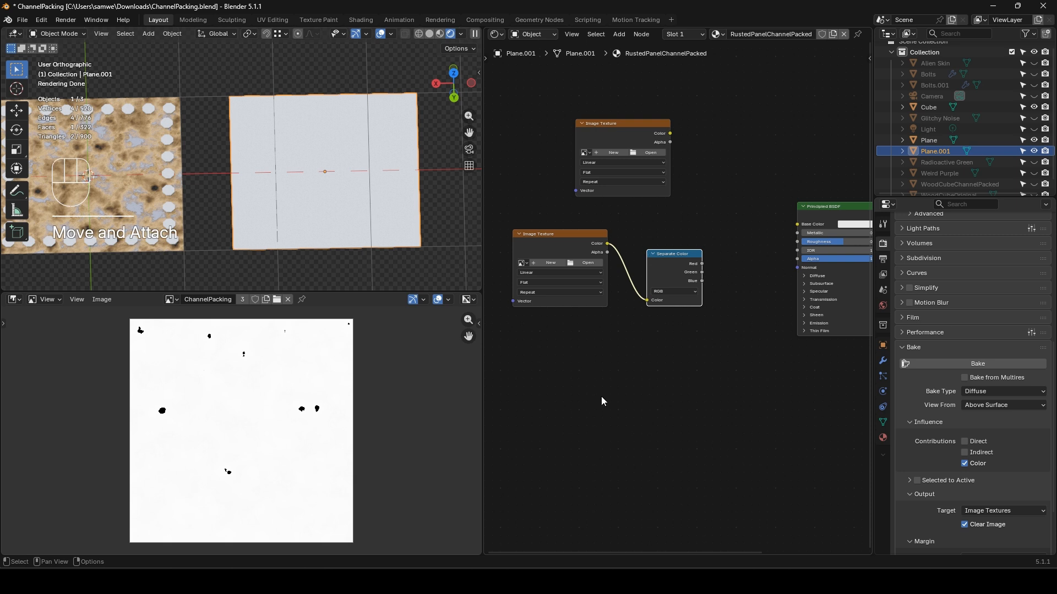
pyautogui.click(602, 401)
# Duplicate the Image Texture once more below the others and feed its Color output into a new Normal Map node's Color input
pyautogui.click(586, 243)
pyautogui.hotkey('shift', 'd')
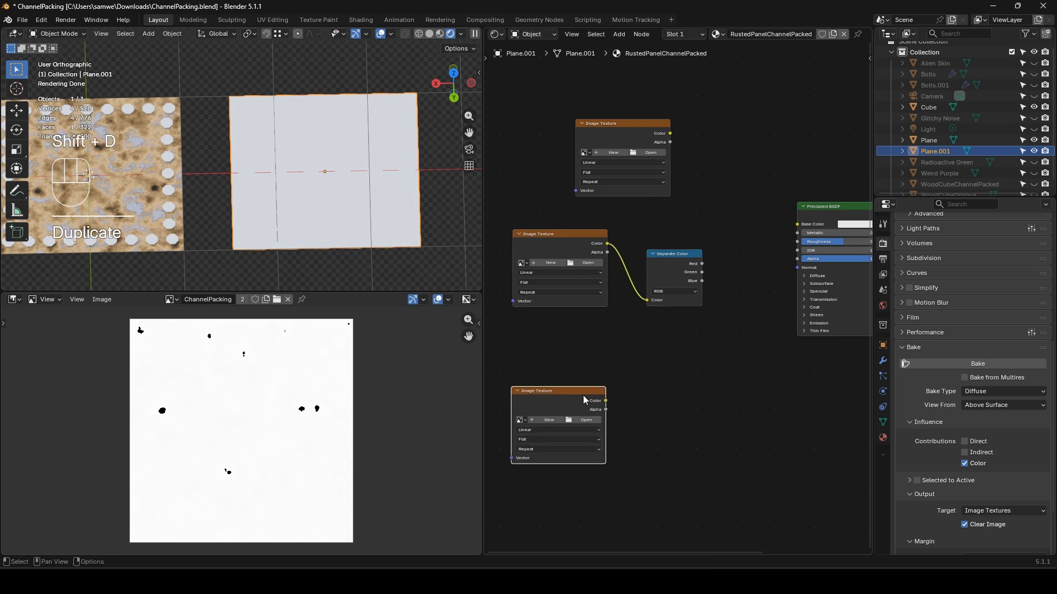
pyautogui.moveTo(608, 407); pyautogui.dragTo(647, 393)
pyautogui.write('normalma')
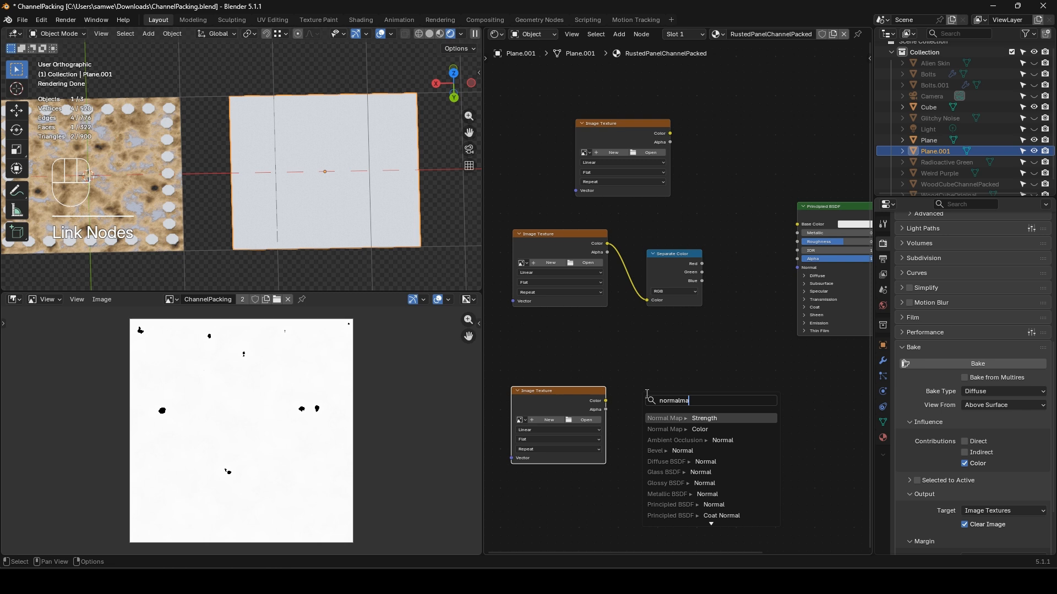
pyautogui.press('Down')
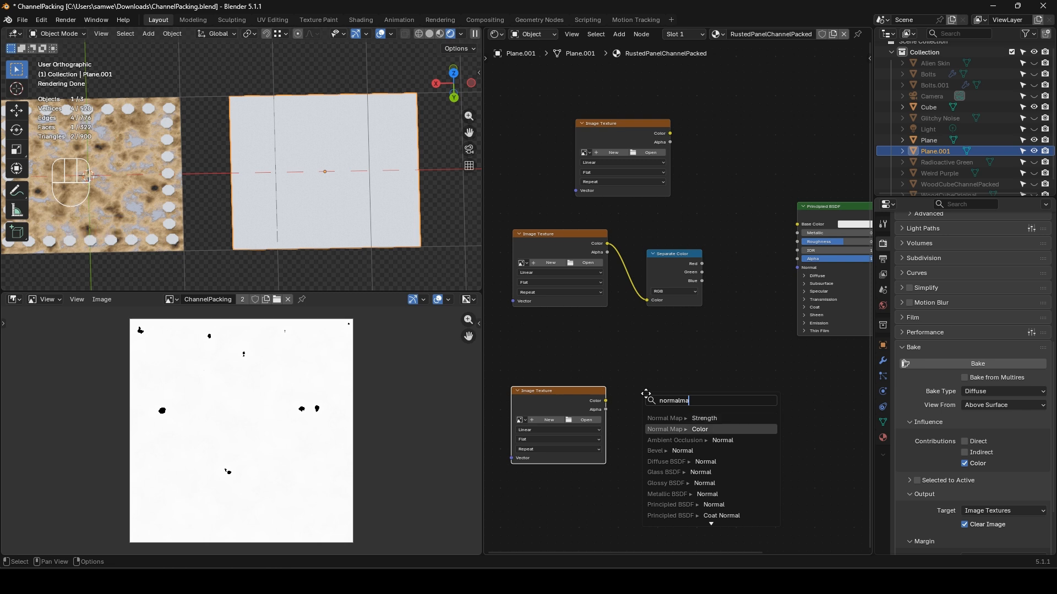
pyautogui.press('Return')
pyautogui.click(652, 398)
# Link Green to Roughness, Blue to Metallic, the Normal Map to Normal, and the upper Image Texture's Color to Base Color
pyautogui.moveTo(710, 329); pyautogui.dragTo(665, 351, button='middle')
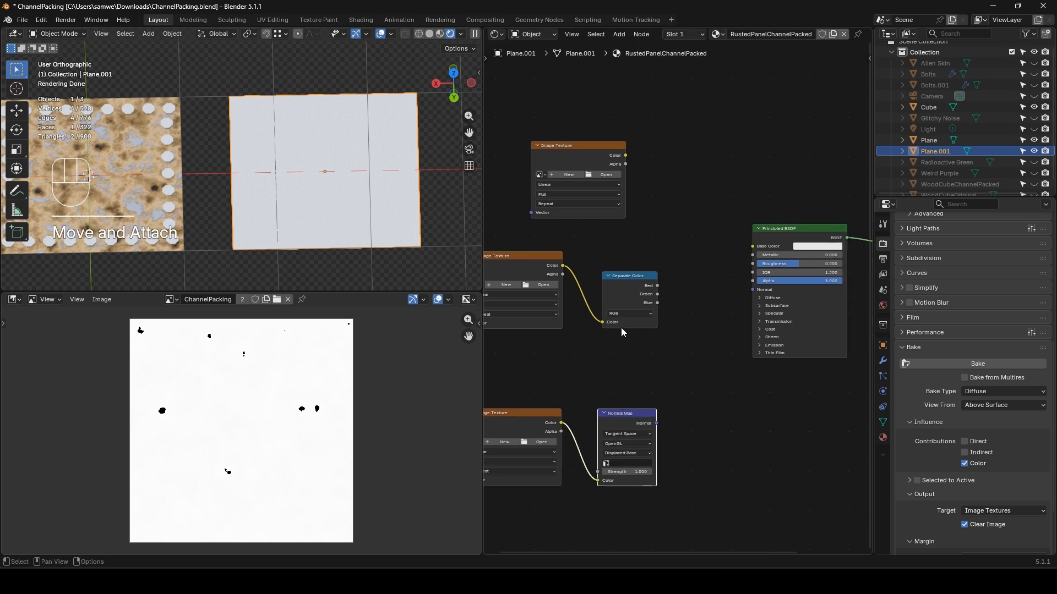
pyautogui.moveTo(657, 294); pyautogui.dragTo(744, 262)
pyautogui.moveTo(657, 303); pyautogui.dragTo(753, 255)
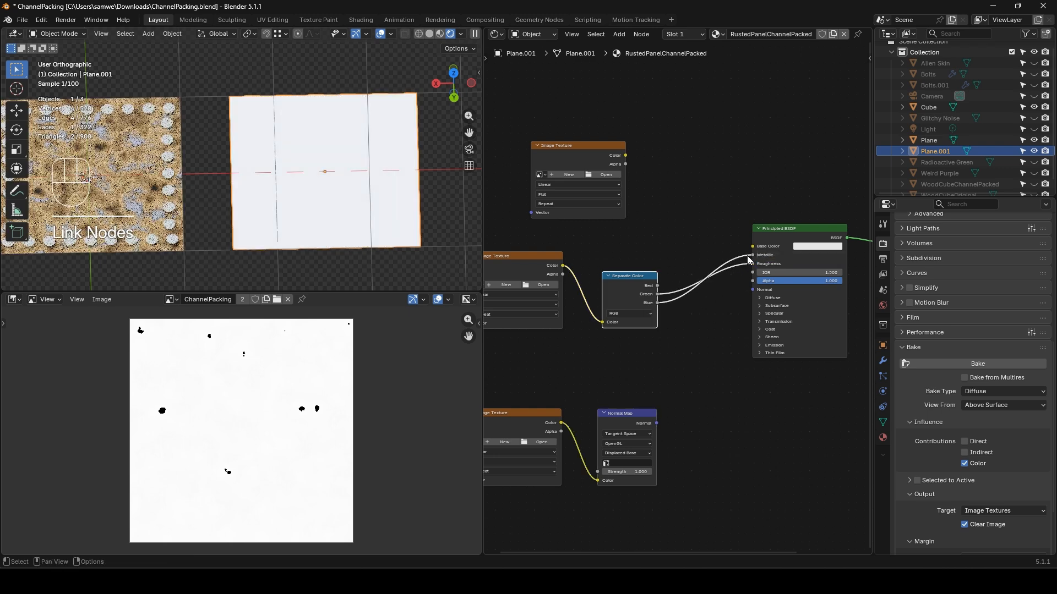
pyautogui.moveTo(656, 423)
pyautogui.mouseDown()
pyautogui.moveTo(744, 333)
pyautogui.moveTo(753, 289)
pyautogui.mouseUp()
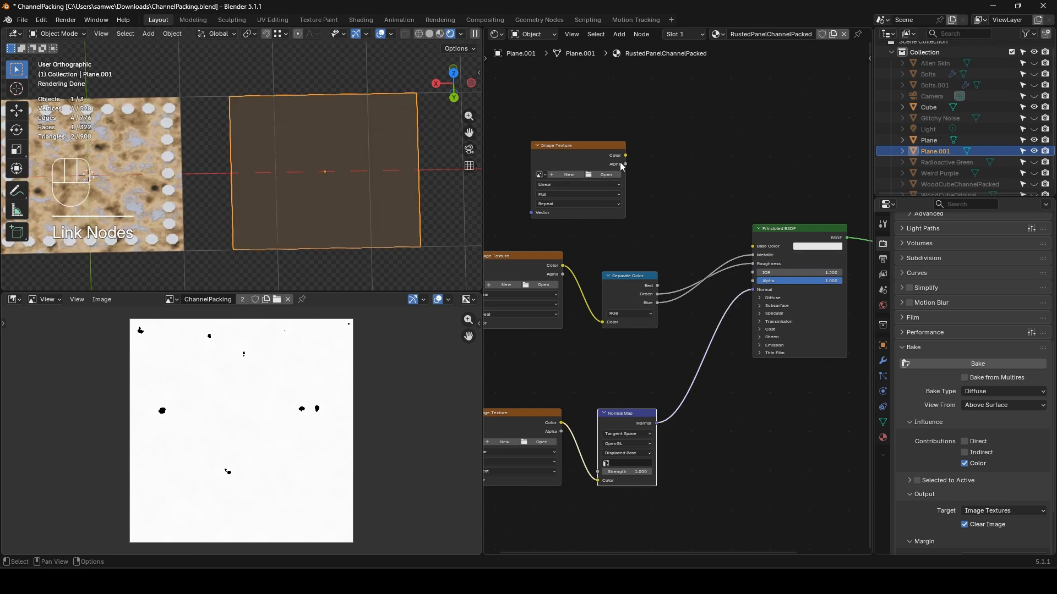
pyautogui.moveTo(626, 155); pyautogui.dragTo(763, 251)
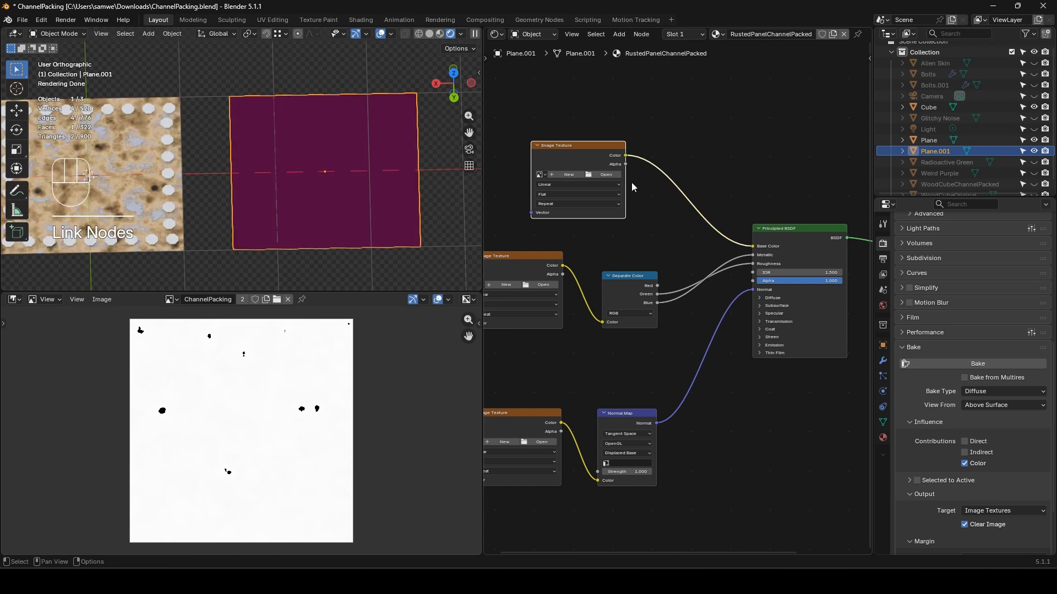
# Load ChannelPacking_BC.png into the Base Color image node and ChannelPacking_ORMA.png into the one feeding Separate Color
pyautogui.click(602, 175)
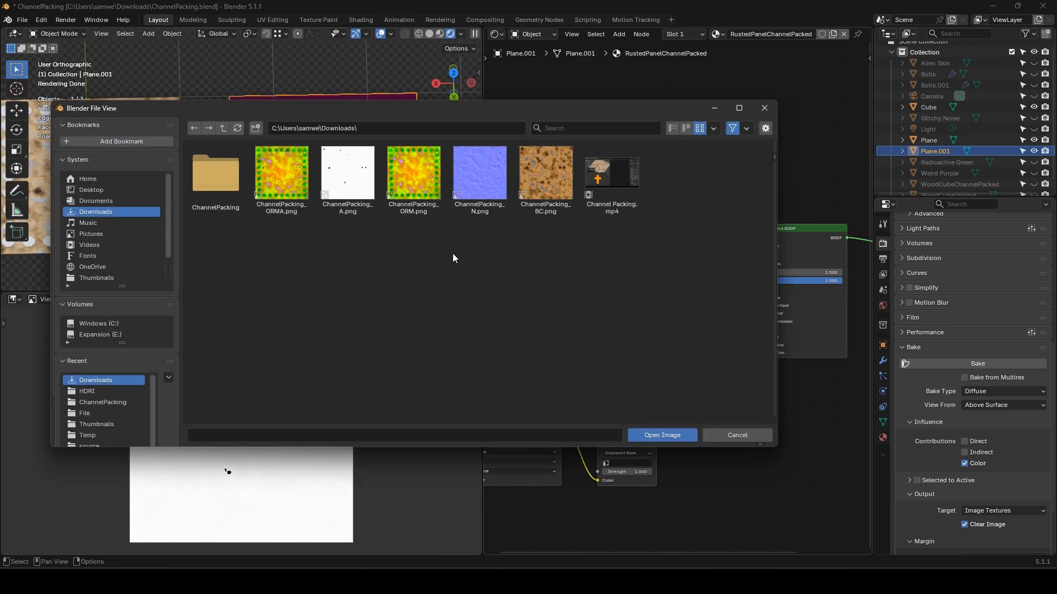
pyautogui.doubleClick(546, 171)
pyautogui.moveTo(559, 307); pyautogui.dragTo(613, 307, button='middle')
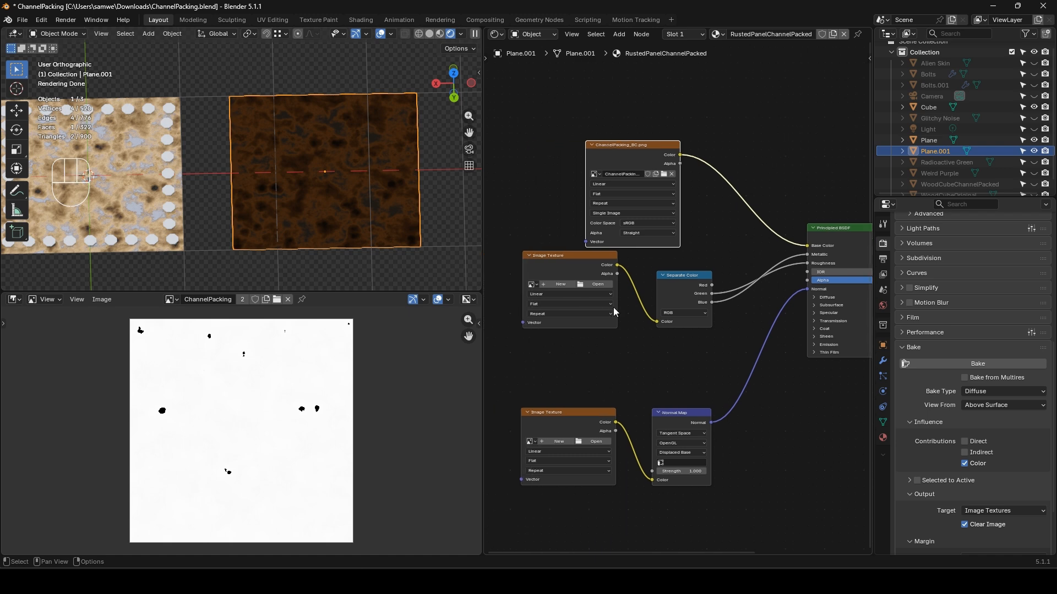
pyautogui.click(597, 285)
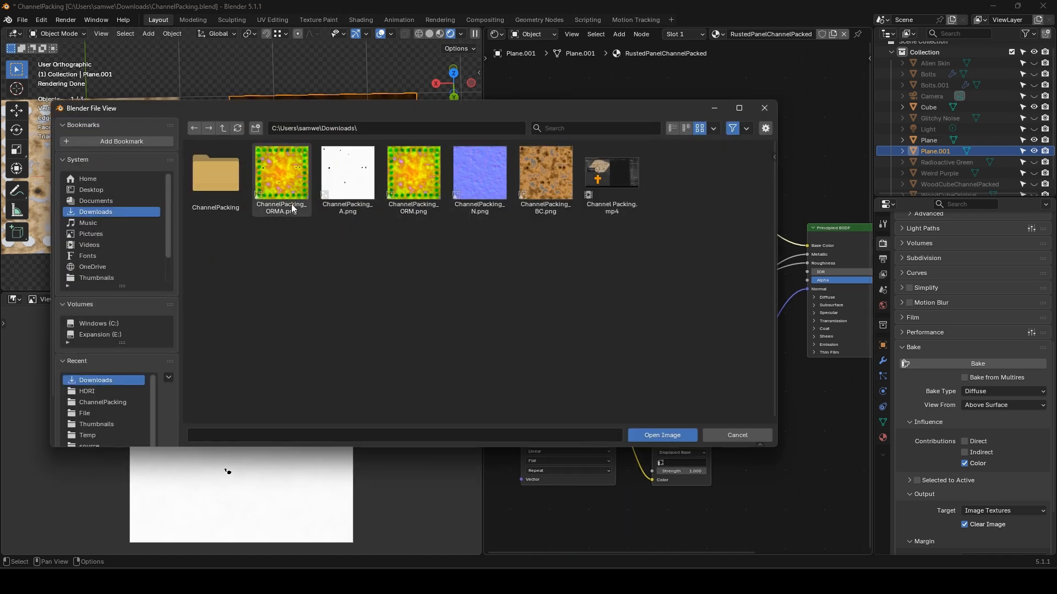
pyautogui.doubleClick(285, 177)
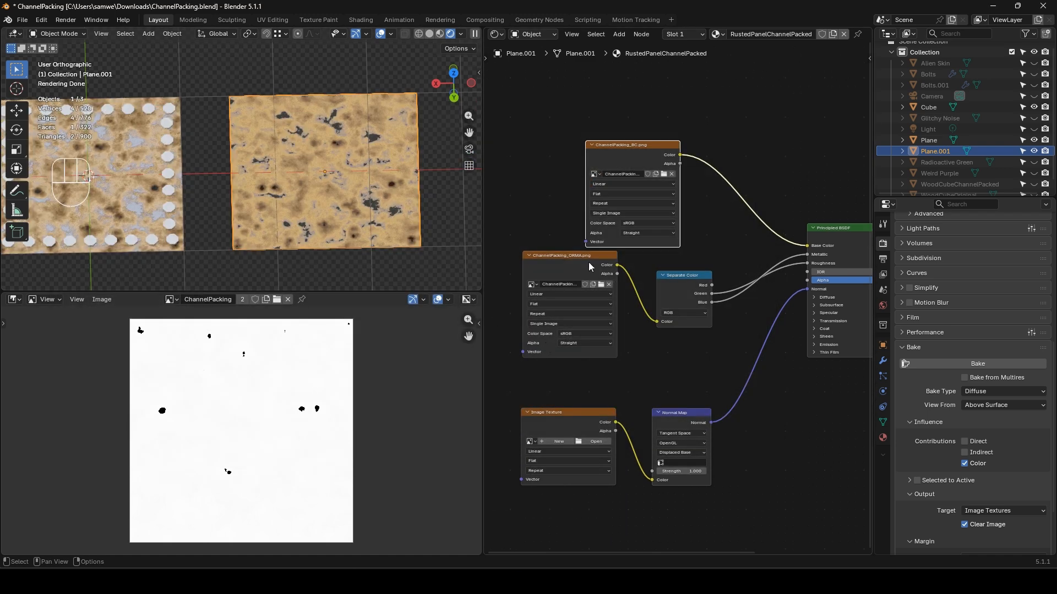
# Preview the Separate Color channels one by one on the plane, as well as the ORMA texture's Alpha output
pyautogui.keyDown('ctrl'); pyautogui.keyDown('shift'); pyautogui.click(695, 285); pyautogui.keyUp('shift'); pyautogui.keyUp('ctrl')
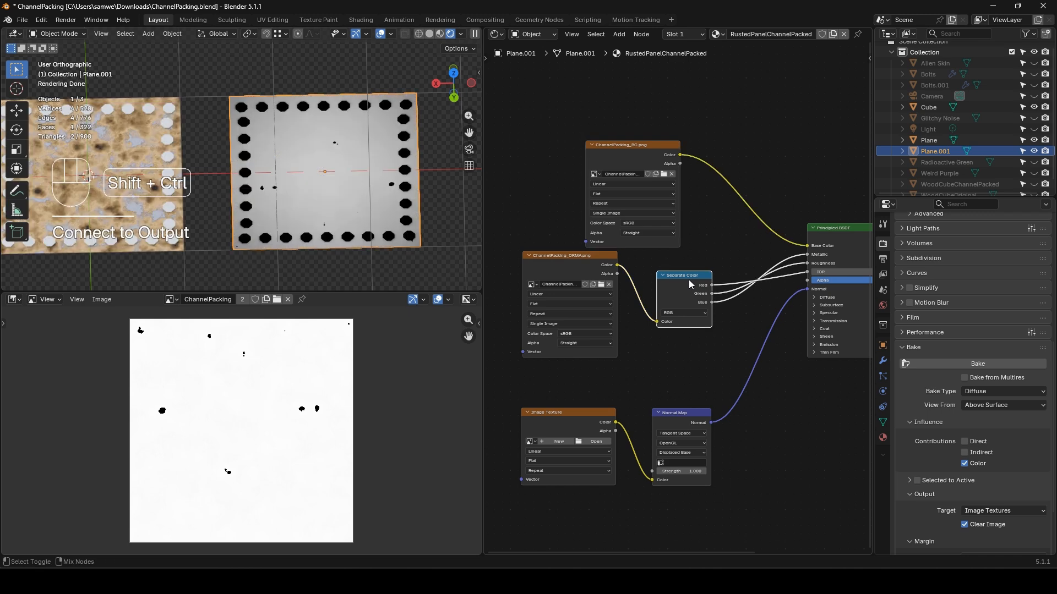
pyautogui.keyDown('ctrl'); pyautogui.keyDown('shift'); pyautogui.click(691, 284); pyautogui.keyUp('shift'); pyautogui.keyUp('ctrl')
pyautogui.keyDown('ctrl'); pyautogui.keyDown('shift'); pyautogui.click(690, 284); pyautogui.keyUp('shift'); pyautogui.keyUp('ctrl')
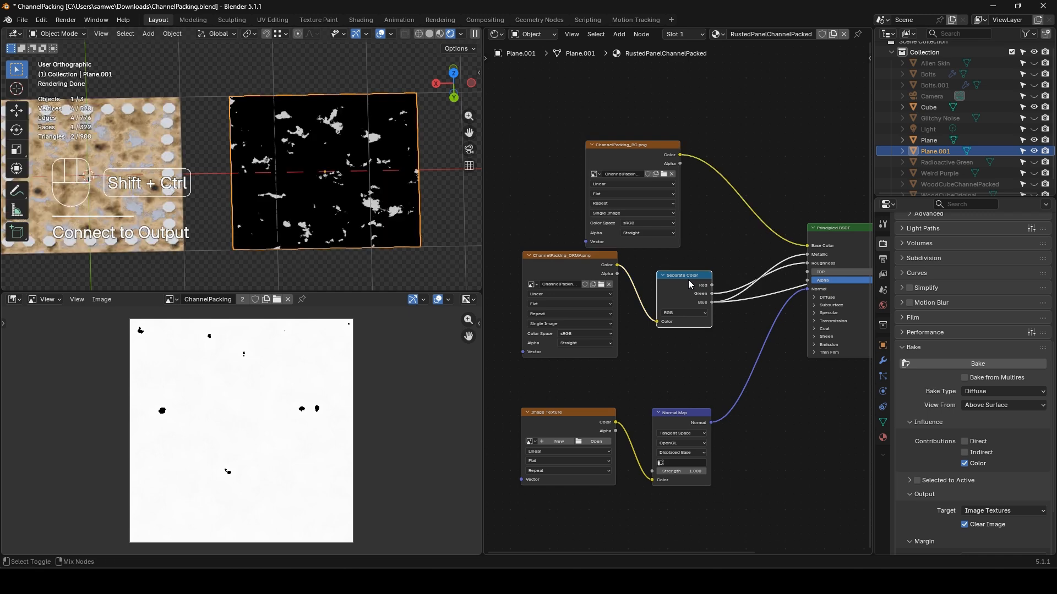
pyautogui.keyDown('ctrl'); pyautogui.keyDown('shift'); pyautogui.click(691, 285); pyautogui.keyUp('shift'); pyautogui.keyUp('ctrl')
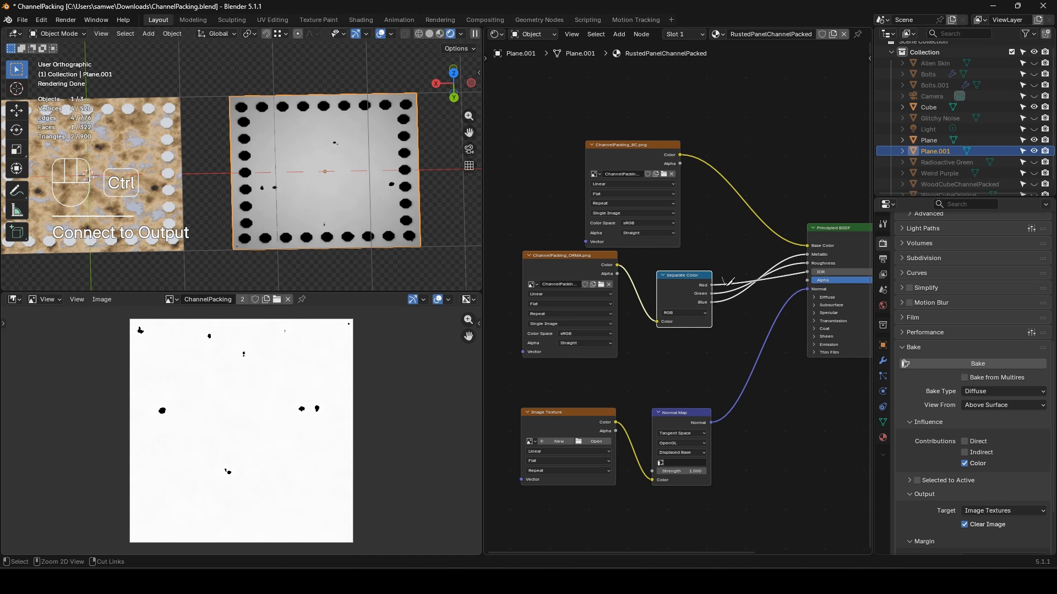
pyautogui.keyDown('ctrl'); pyautogui.moveTo(727, 277); pyautogui.dragTo(726, 289, button='right'); pyautogui.keyUp('ctrl')
pyautogui.keyDown('ctrl'); pyautogui.keyDown('shift'); pyautogui.click(574, 267); pyautogui.keyUp('shift'); pyautogui.keyUp('ctrl')
pyautogui.keyDown('ctrl'); pyautogui.keyDown('shift'); pyautogui.click(574, 266); pyautogui.keyUp('shift'); pyautogui.keyUp('ctrl')
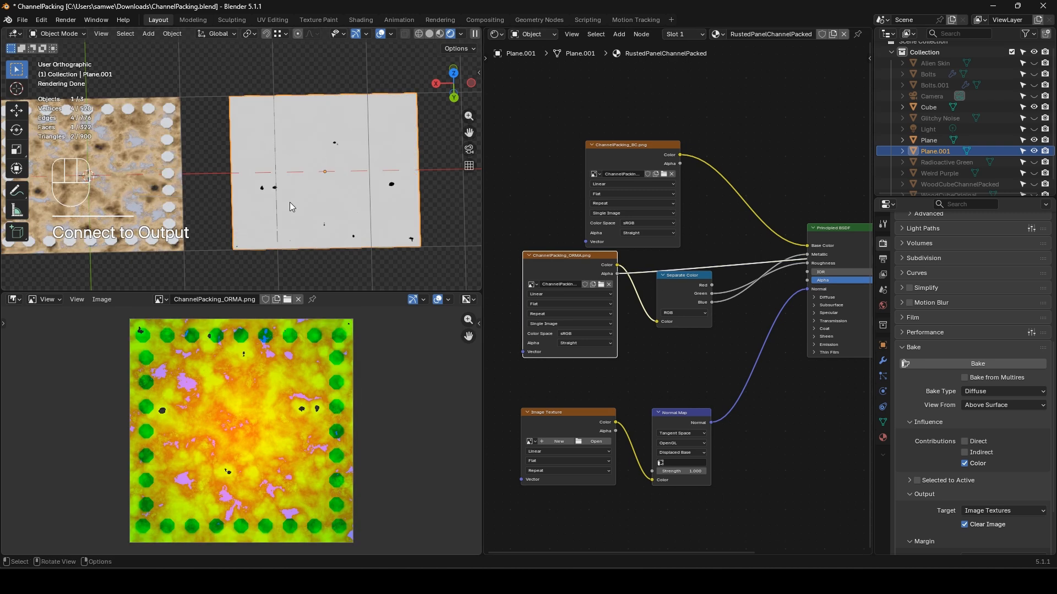
# Link the ORMA texture's Alpha output to the Principled BSDF's Alpha input and connect the Principled BSDF back to the material output
pyautogui.moveTo(642, 310); pyautogui.dragTo(579, 316, button='middle')
pyautogui.keyDown('ctrl'); pyautogui.keyDown('shift'); pyautogui.click(794, 243); pyautogui.keyUp('shift'); pyautogui.keyUp('ctrl')
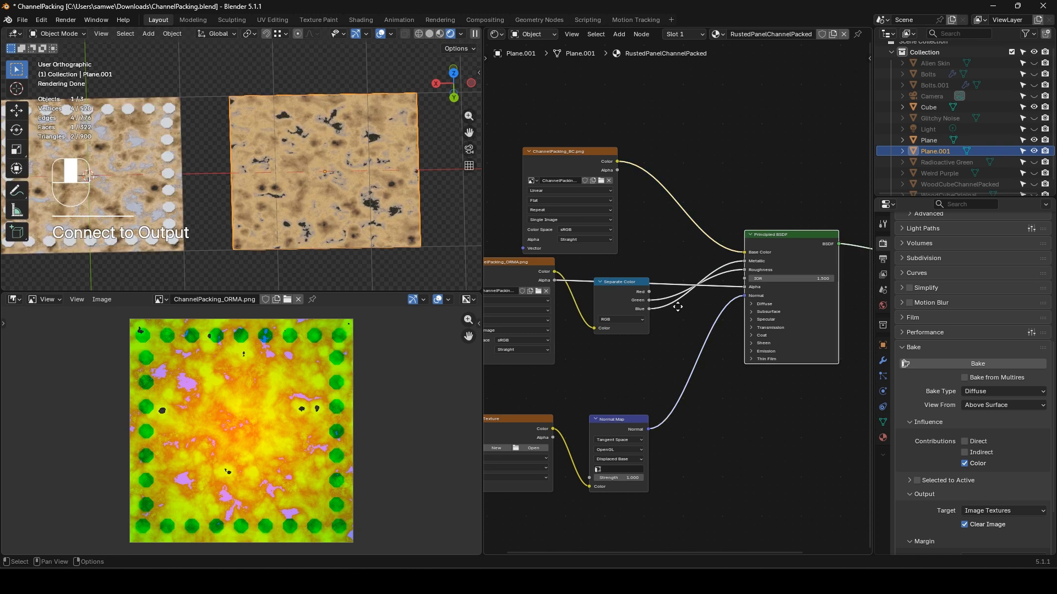
# Load ChannelPacking_N.png into the image node feeding the Normal Map and set its color space to Non-Color
pyautogui.moveTo(650, 417); pyautogui.dragTo(725, 346, button='middle')
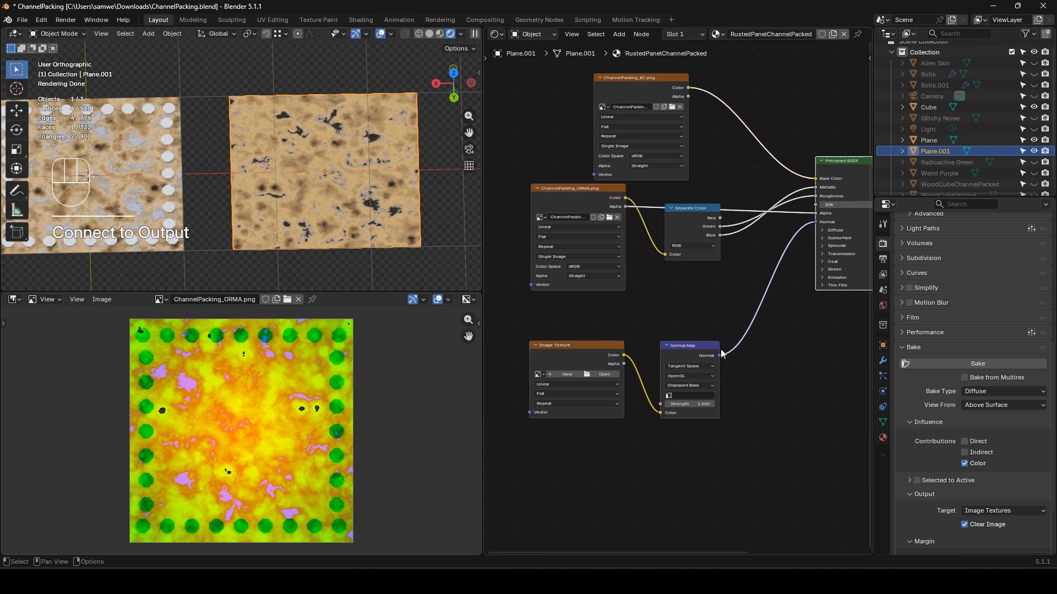
pyautogui.click(603, 378)
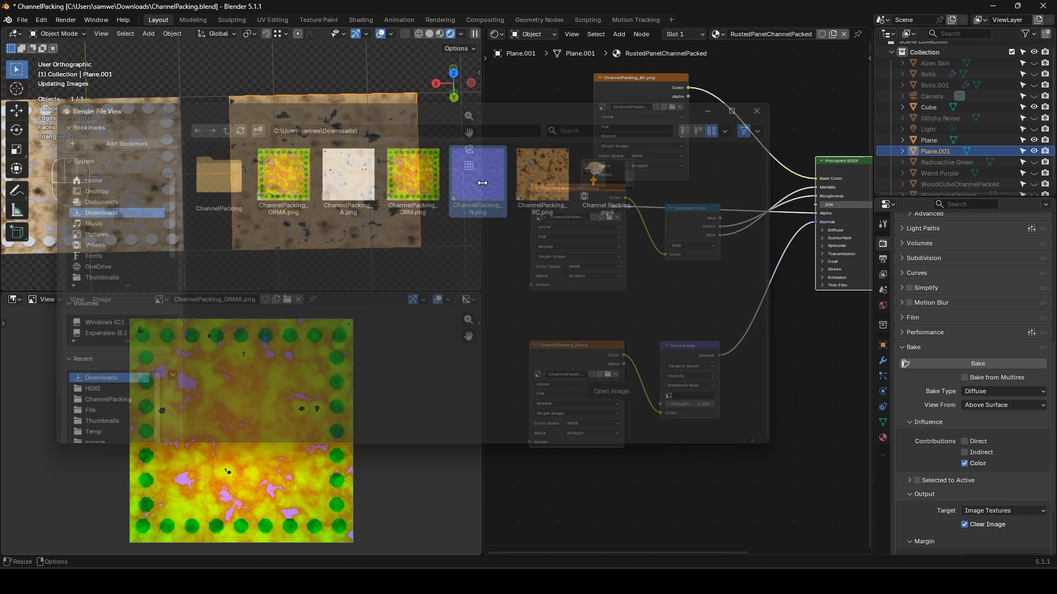
pyautogui.moveTo(659, 419); pyautogui.dragTo(652, 410, button='middle')
pyautogui.click(574, 416)
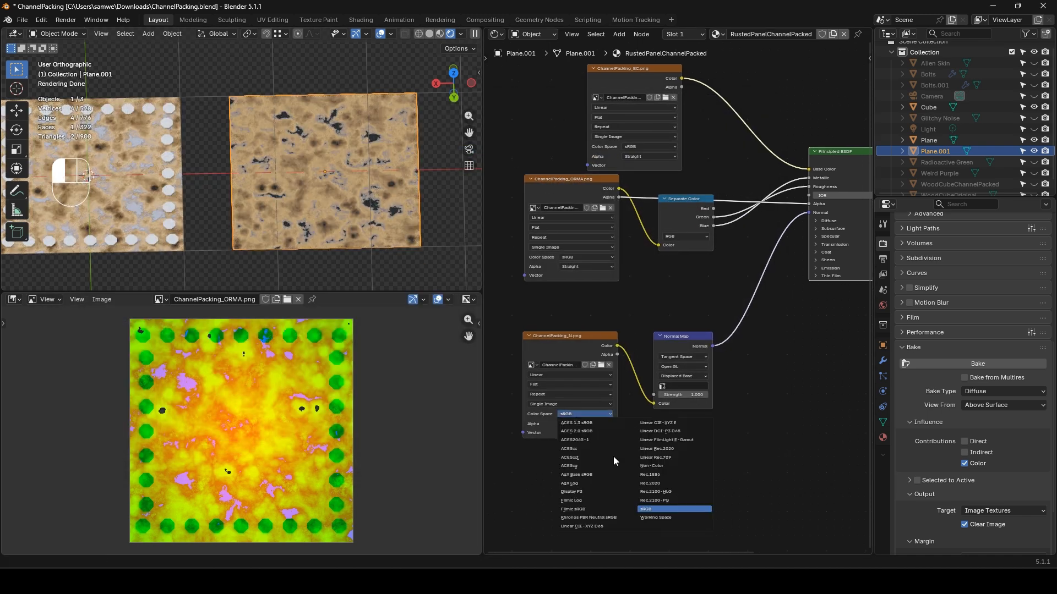
pyautogui.click(656, 471)
# Compare the channel-packed plane with the original procedural plane in the viewport and review the packed material's nodes
pyautogui.scroll(-2, 302, 198)
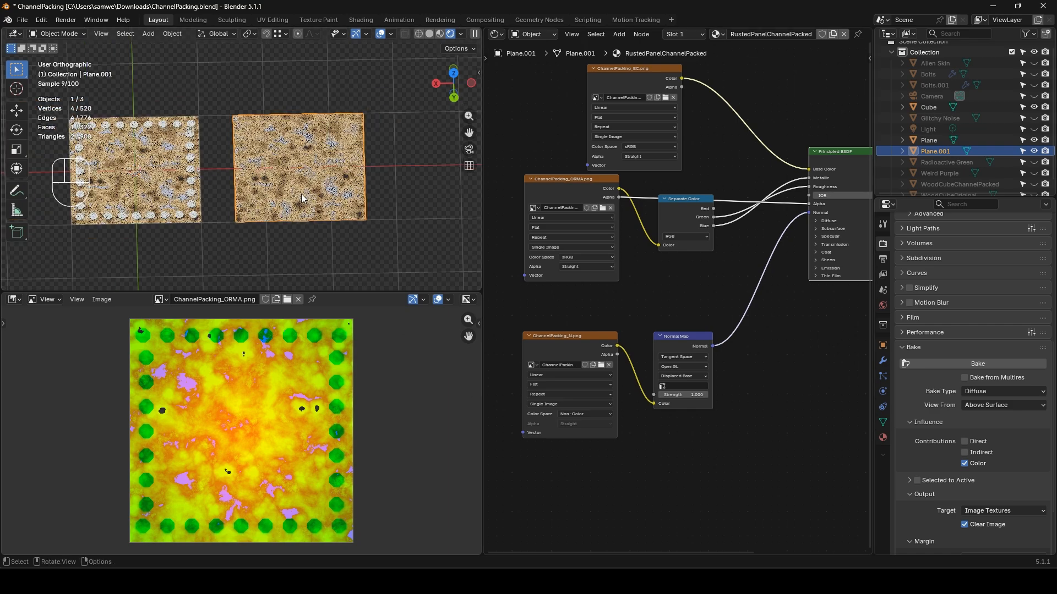
pyautogui.moveTo(301, 198)
pyautogui.keyDown('shift'); pyautogui.mouseDown(button='middle')
pyautogui.moveTo(356, 212)
pyautogui.moveTo(302, 189)
pyautogui.mouseUp(button='middle'); pyautogui.keyUp('shift')
pyautogui.scroll(2, 330, 207)
pyautogui.scroll(-1, 302, 188)
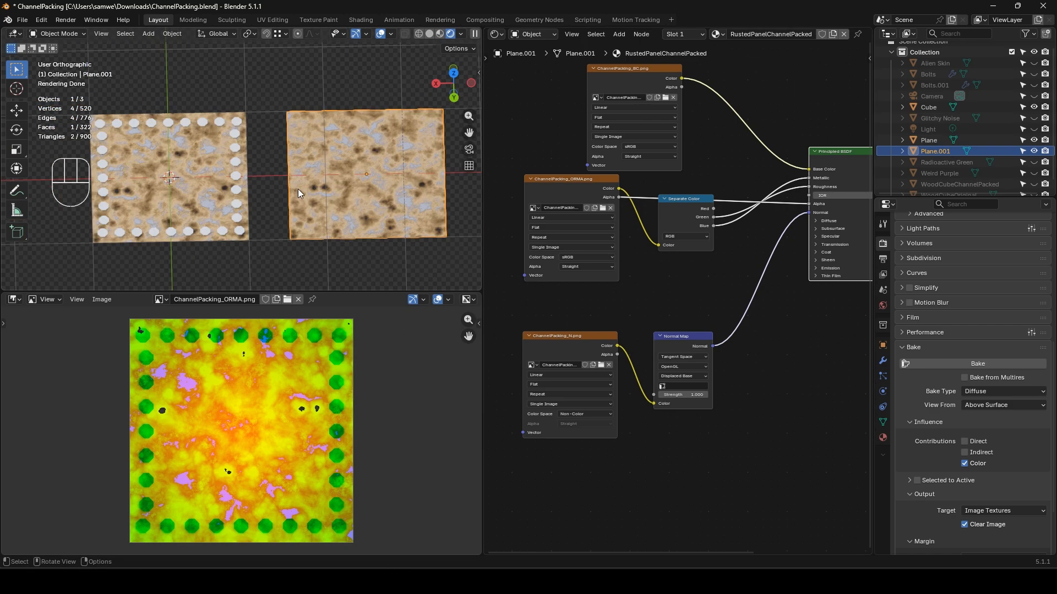
pyautogui.moveTo(699, 289); pyautogui.dragTo(660, 334, button='middle')
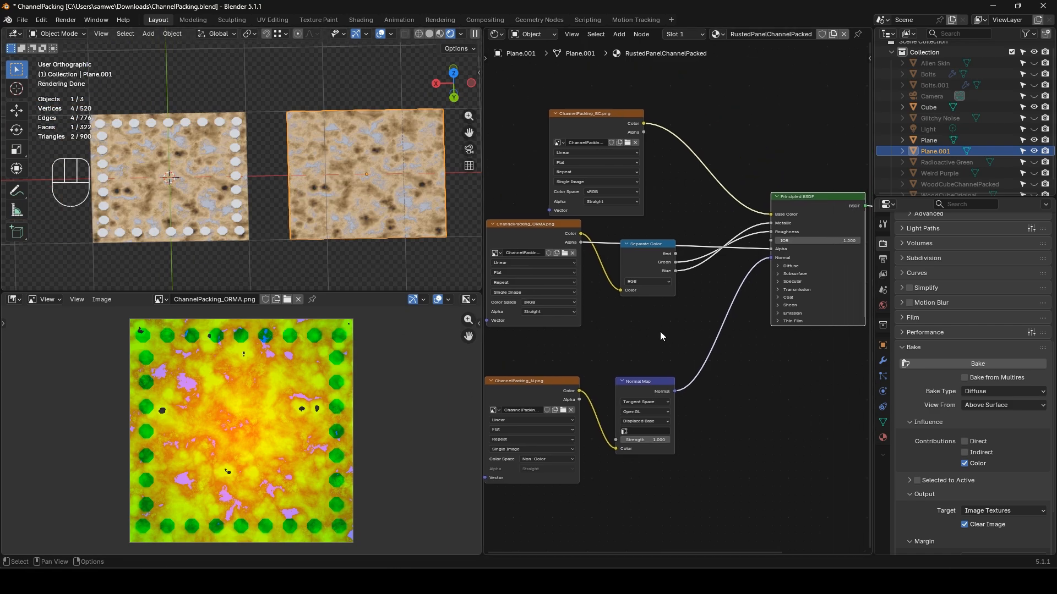